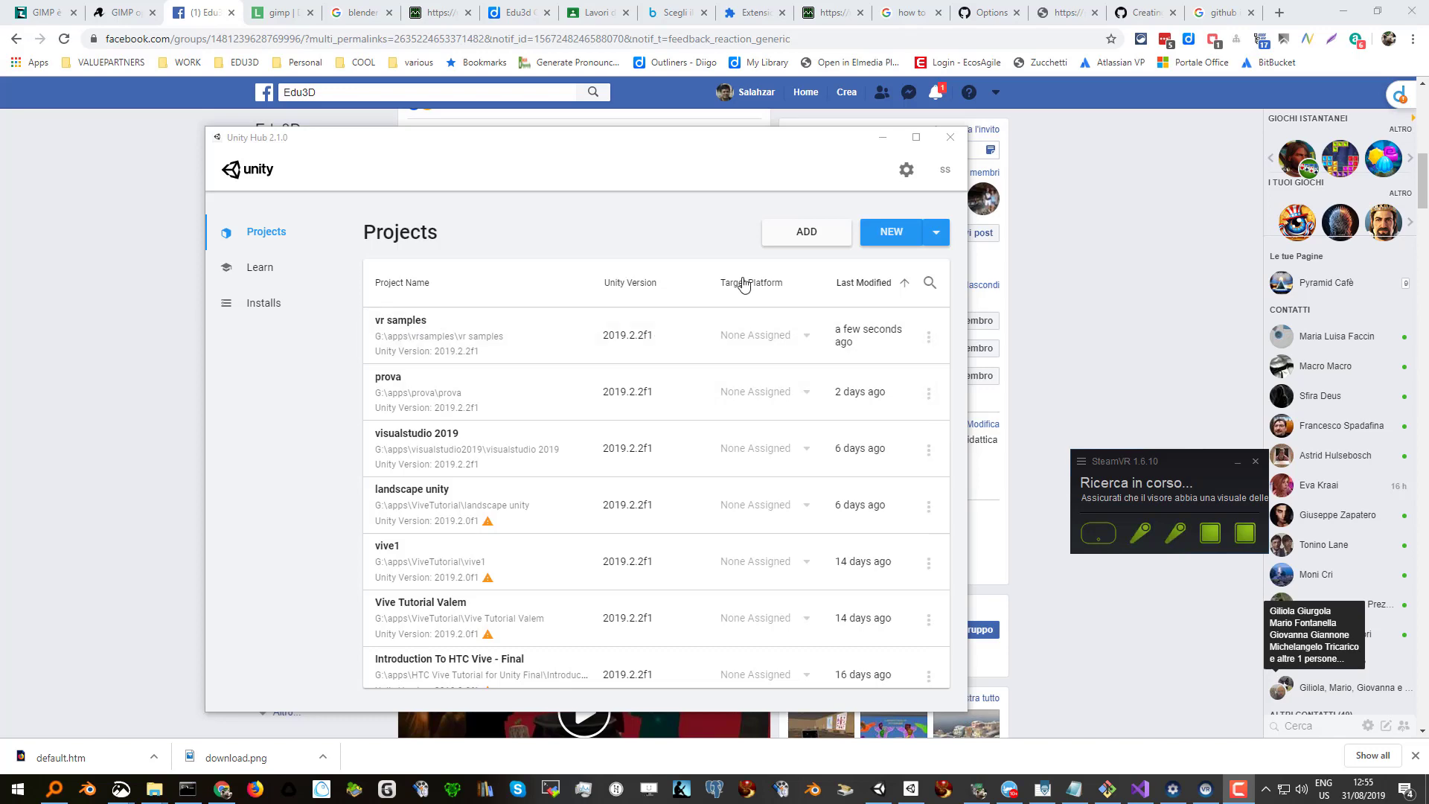
Create a 3D project called vrsamples1 in G:\apps\vrsamples1 from Unity Hub.
left_click(896, 233)
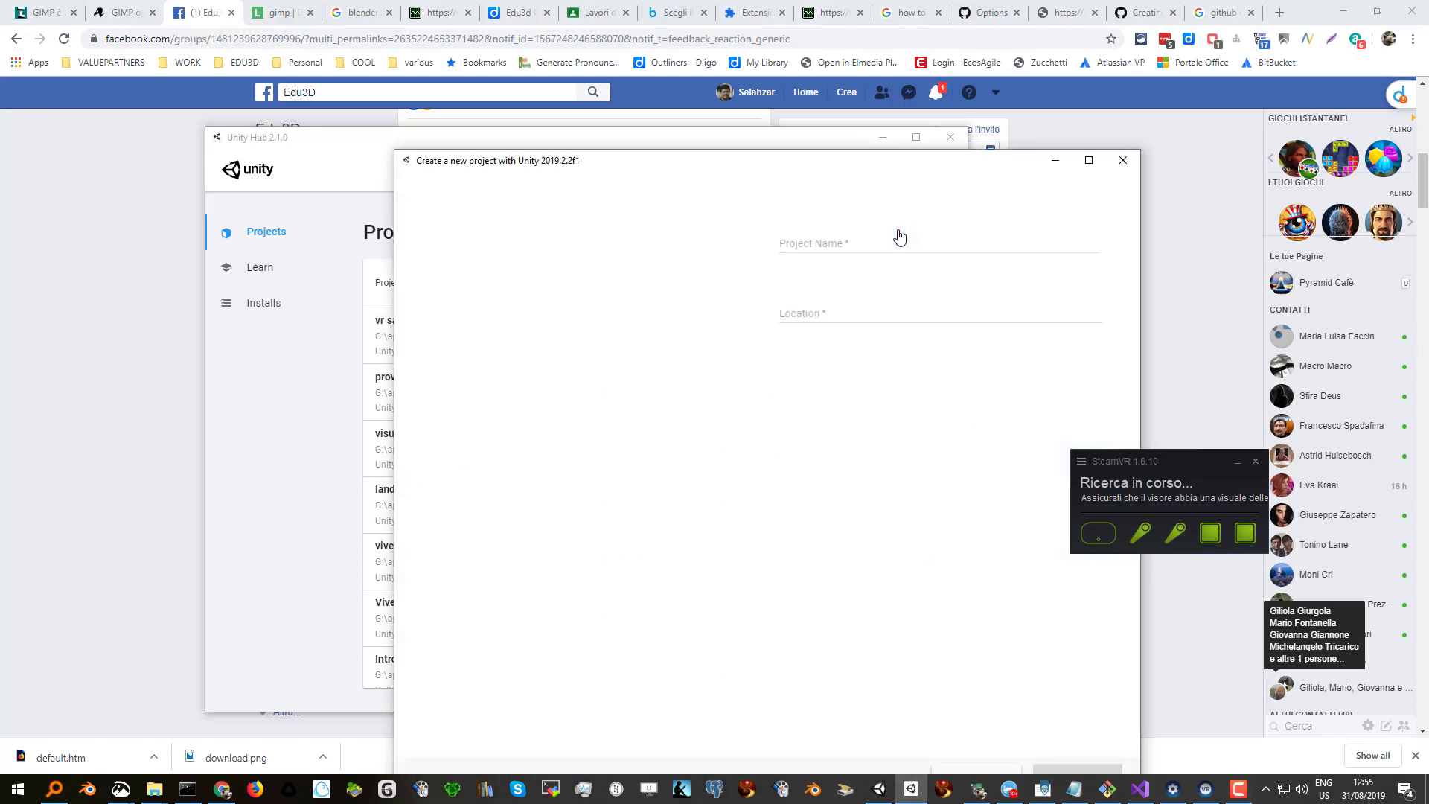
left_click(828, 243)
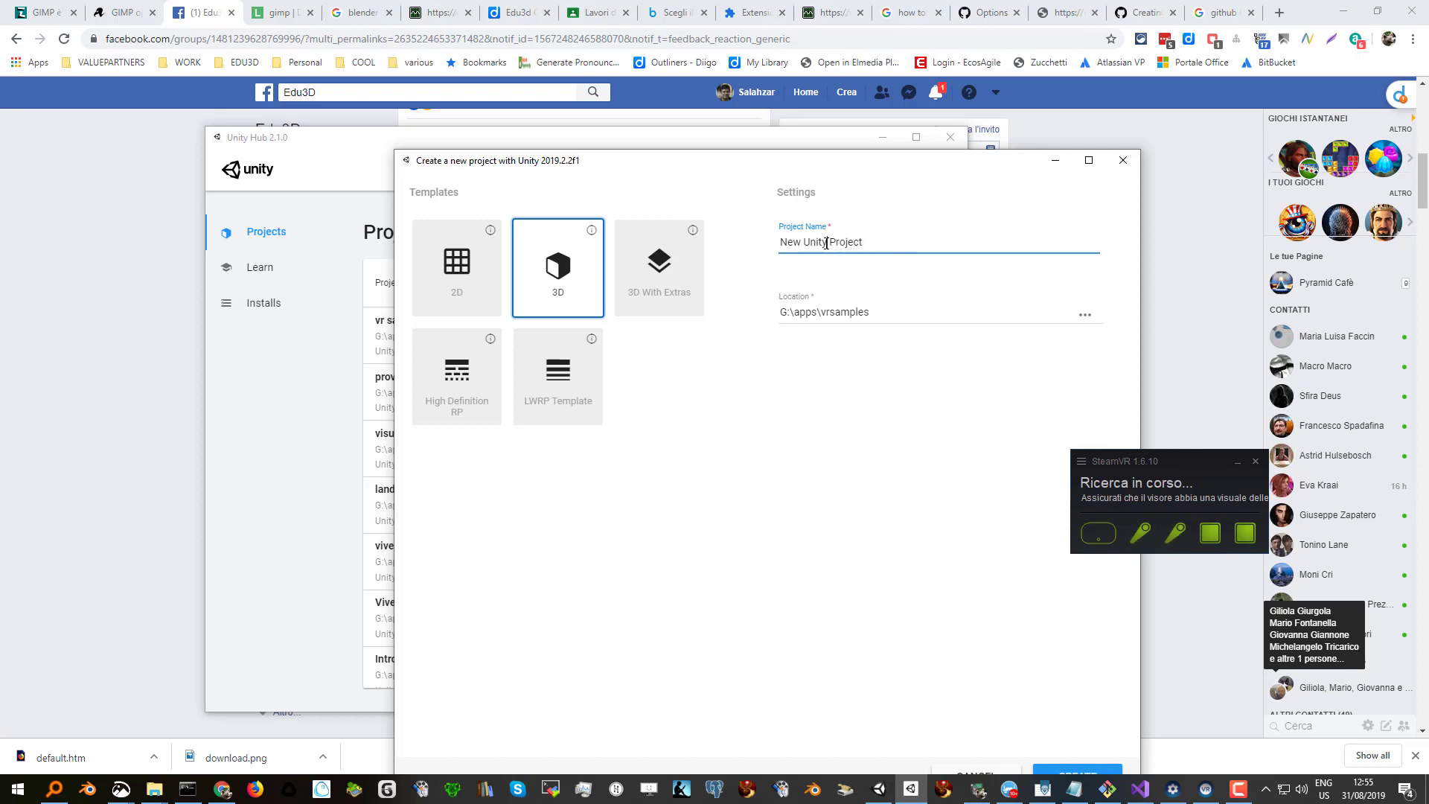
type("_")
triple_click(826, 243)
type("vrsamples1")
left_click(876, 313)
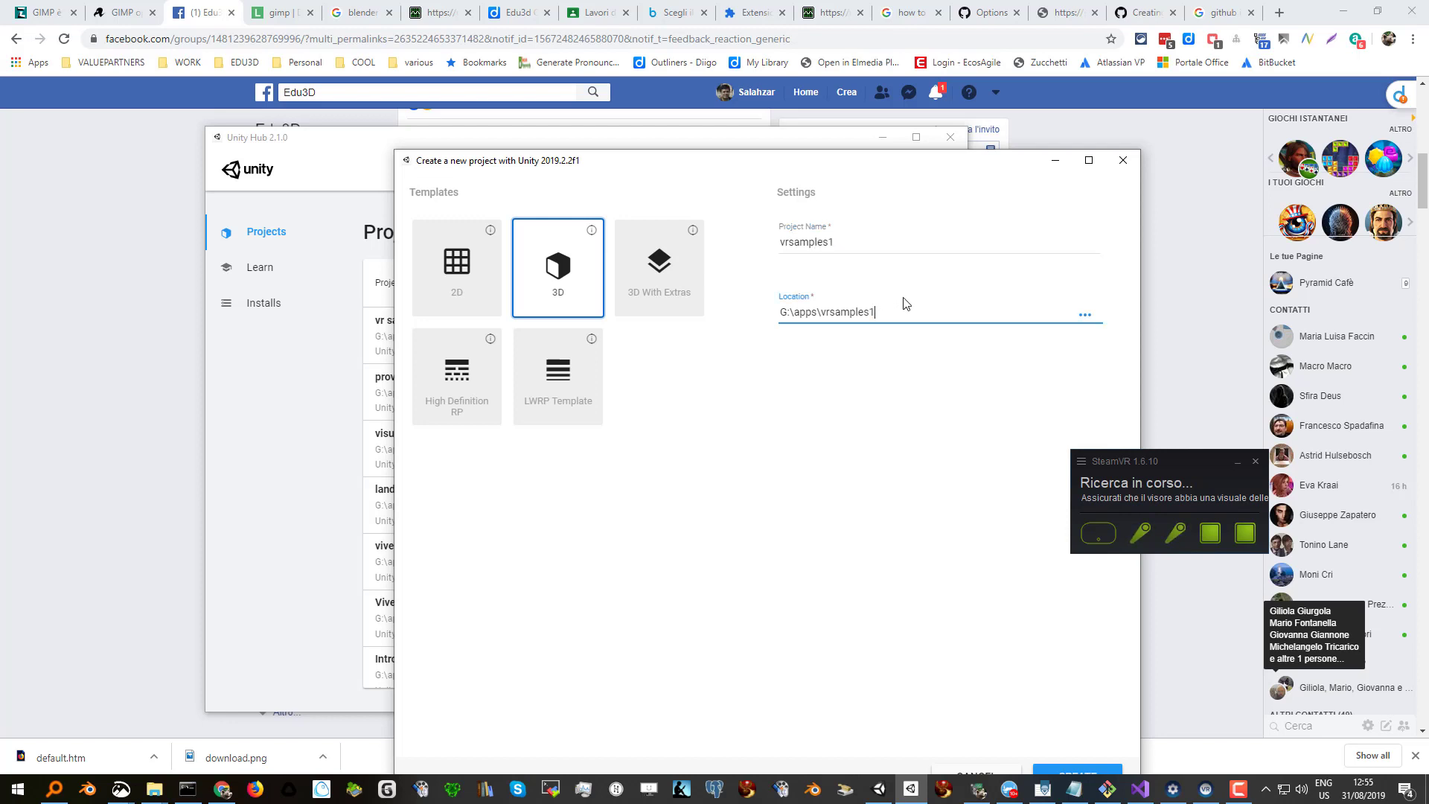
left_click_drag(824, 165, 750, 80)
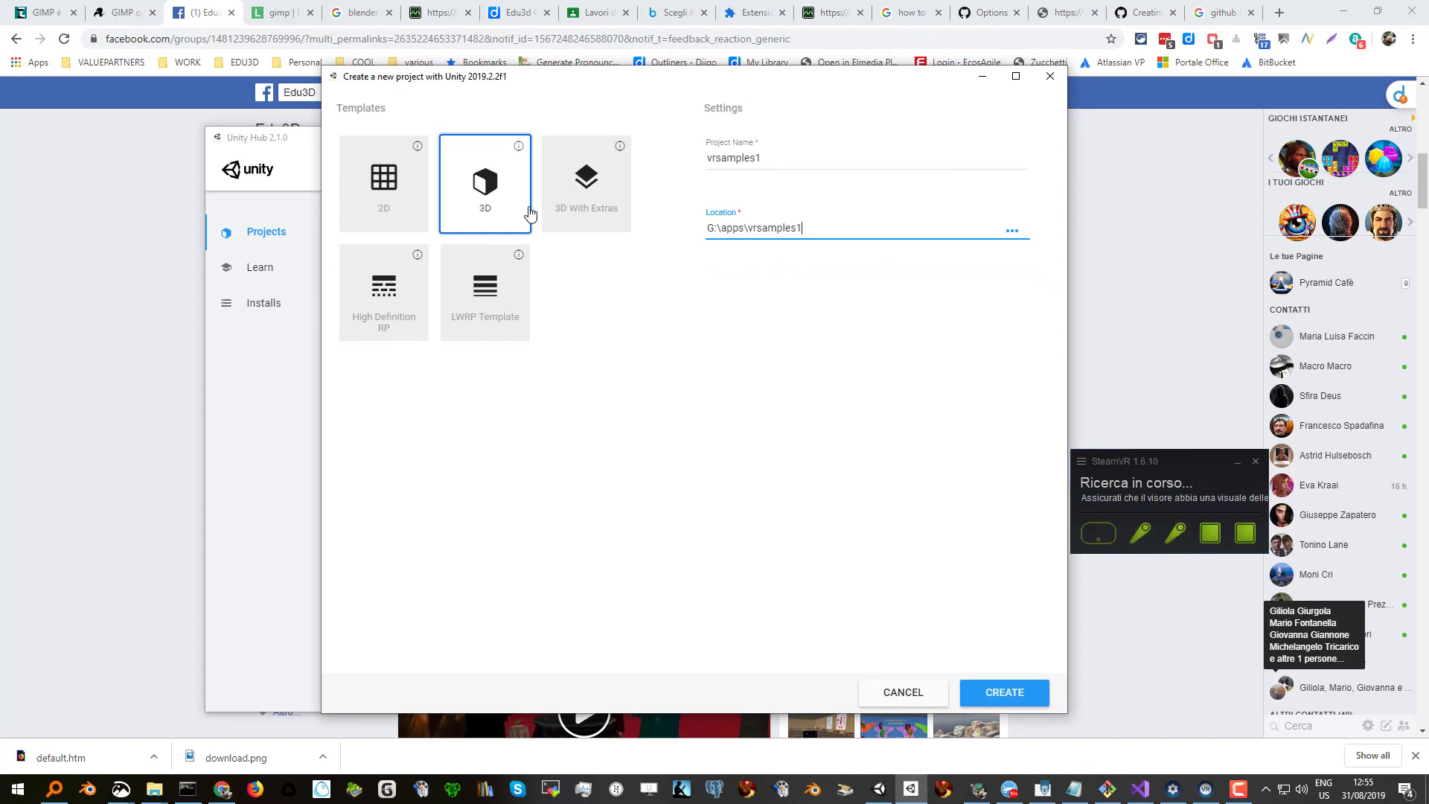
left_click(998, 691)
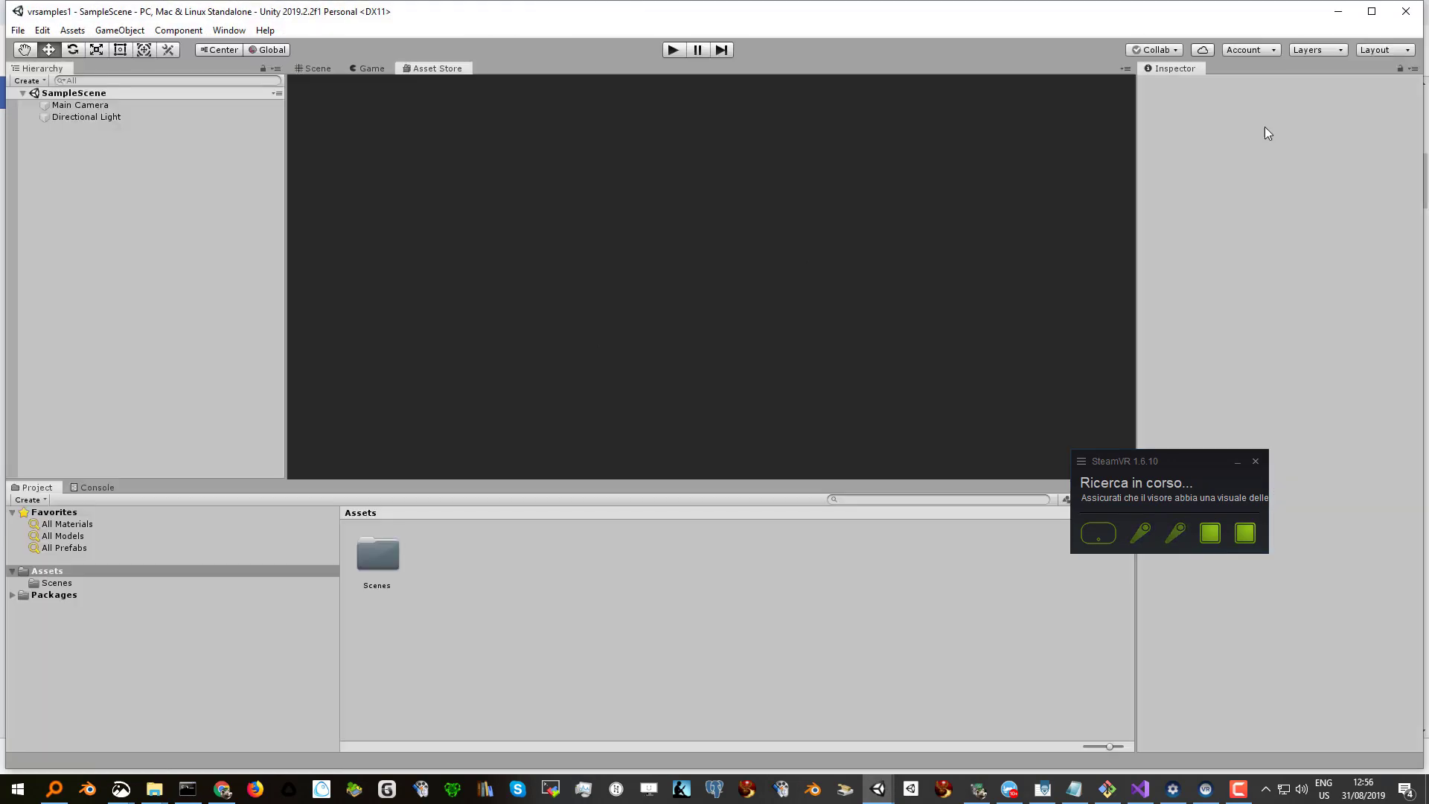
Maximize the Unity editor window so the vrsamples1 project fills the screen.
left_click(1370, 12)
left_click(1140, 461)
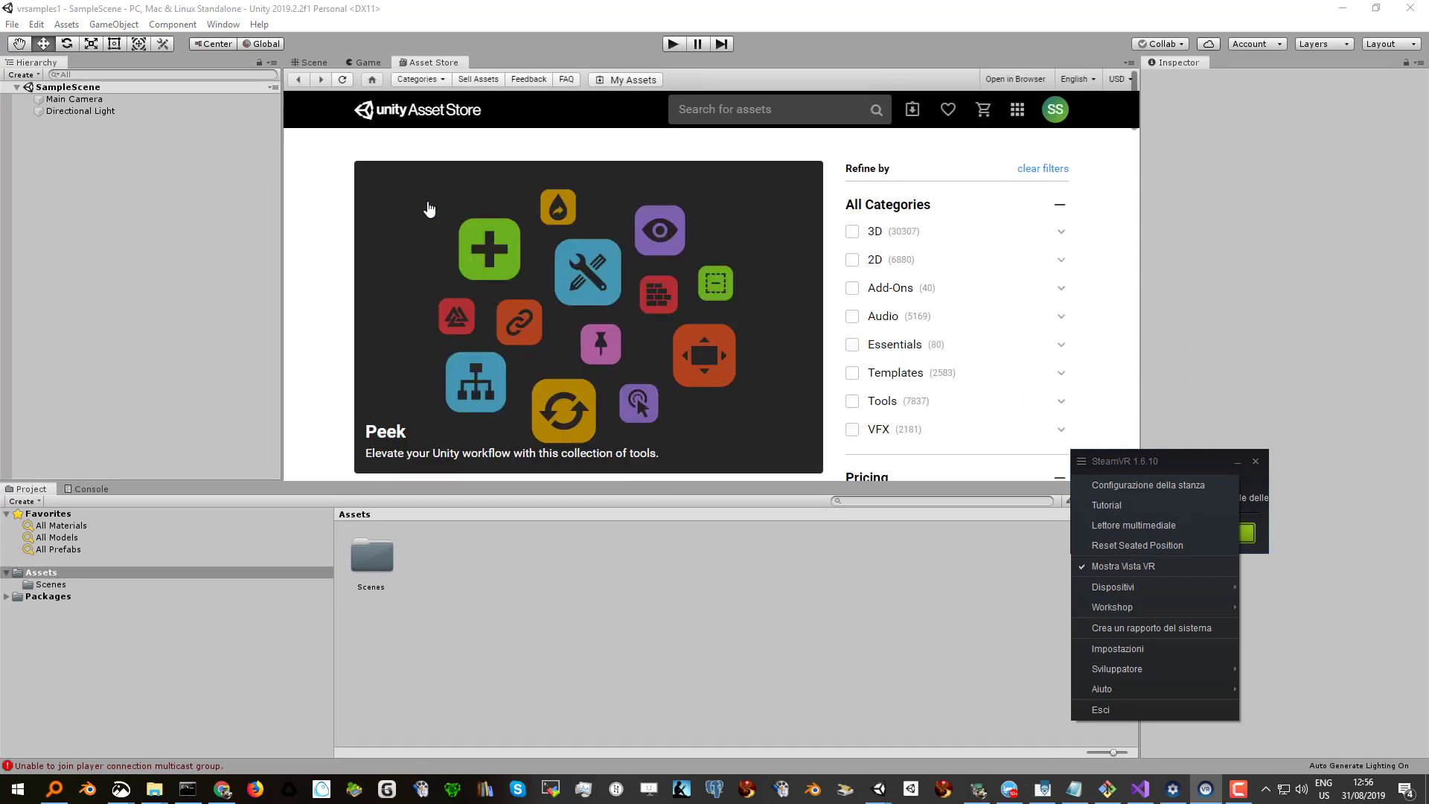
Search the Asset Store for 'vr samples' and open the Unity Technologies VR Samples page.
left_click(314, 61)
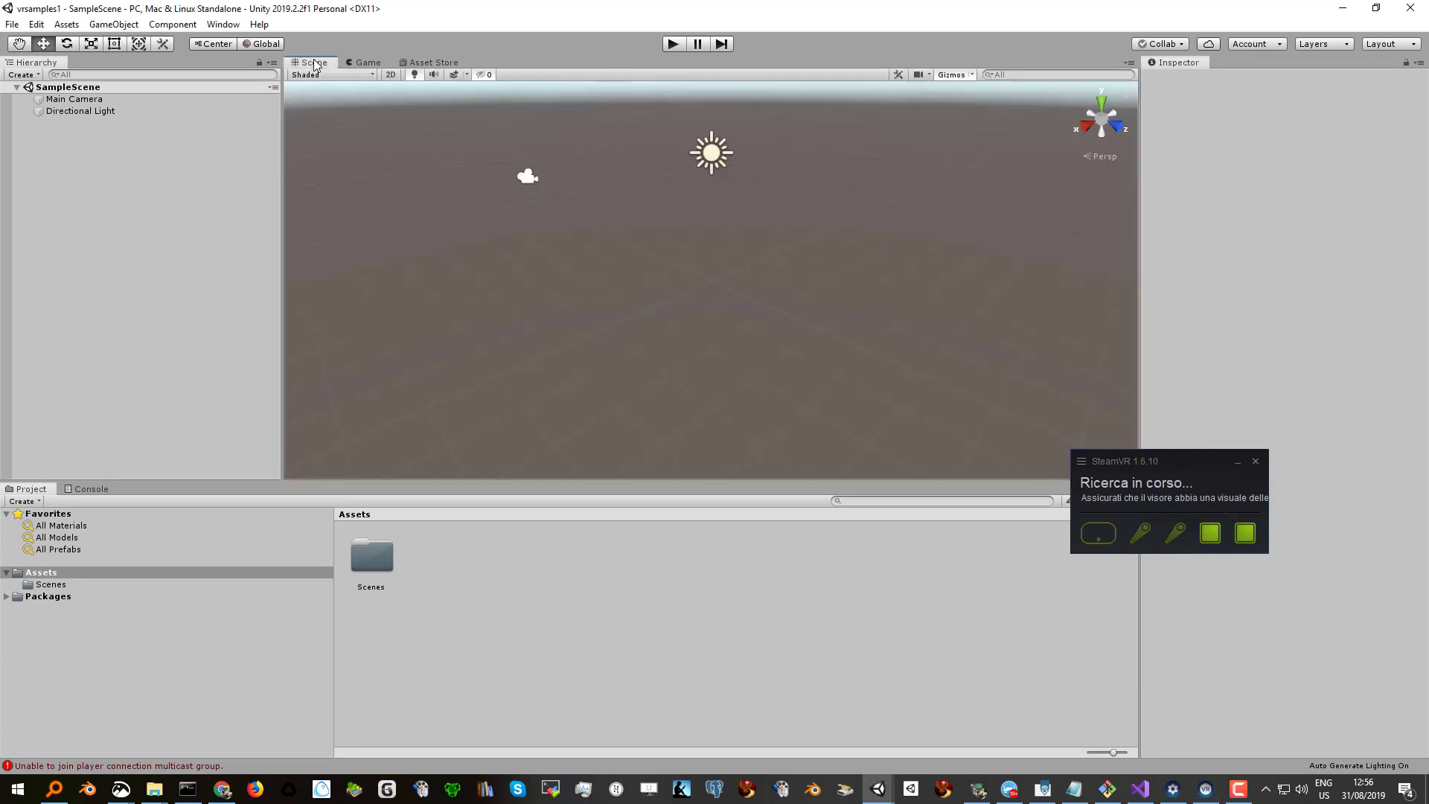
left_click(439, 61)
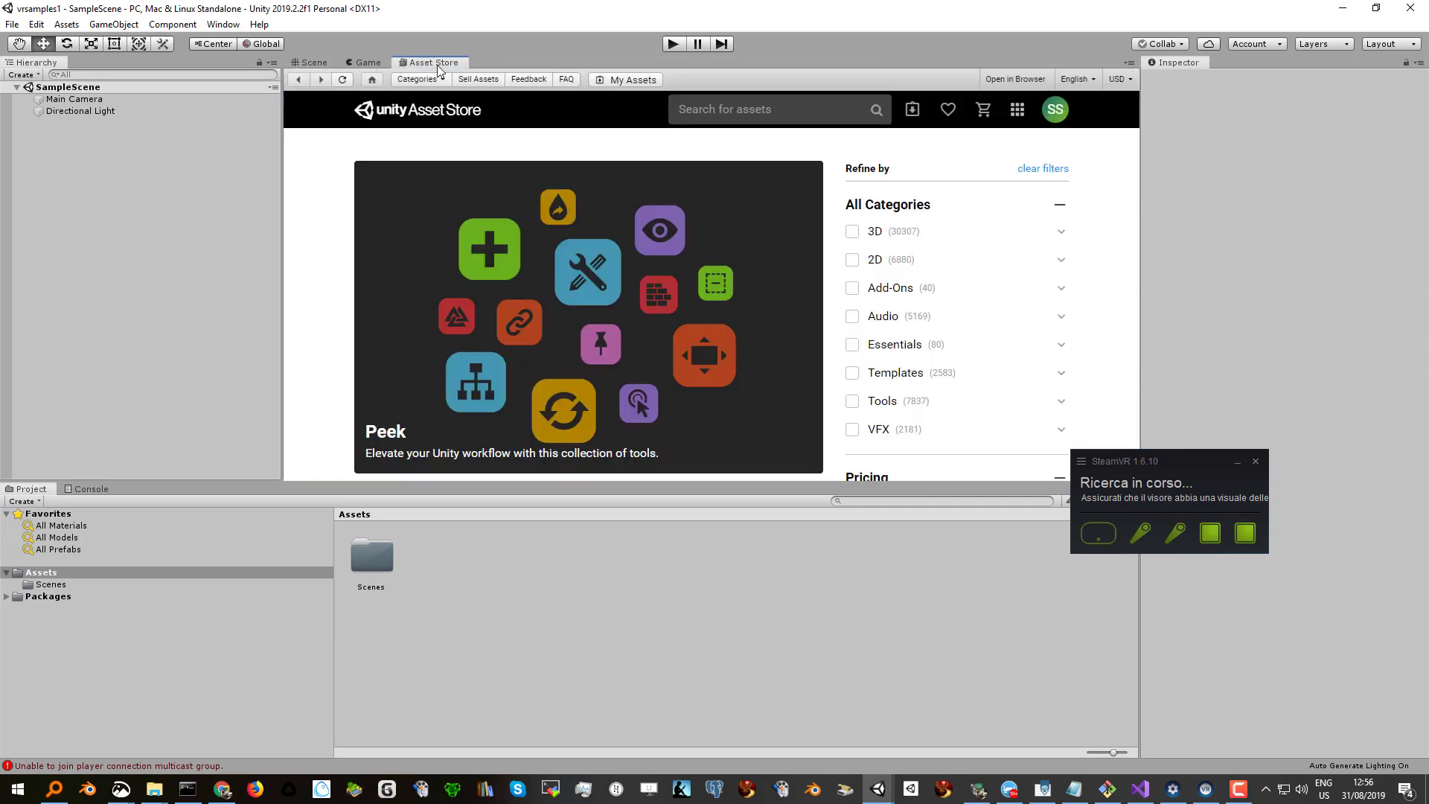
left_click(710, 102)
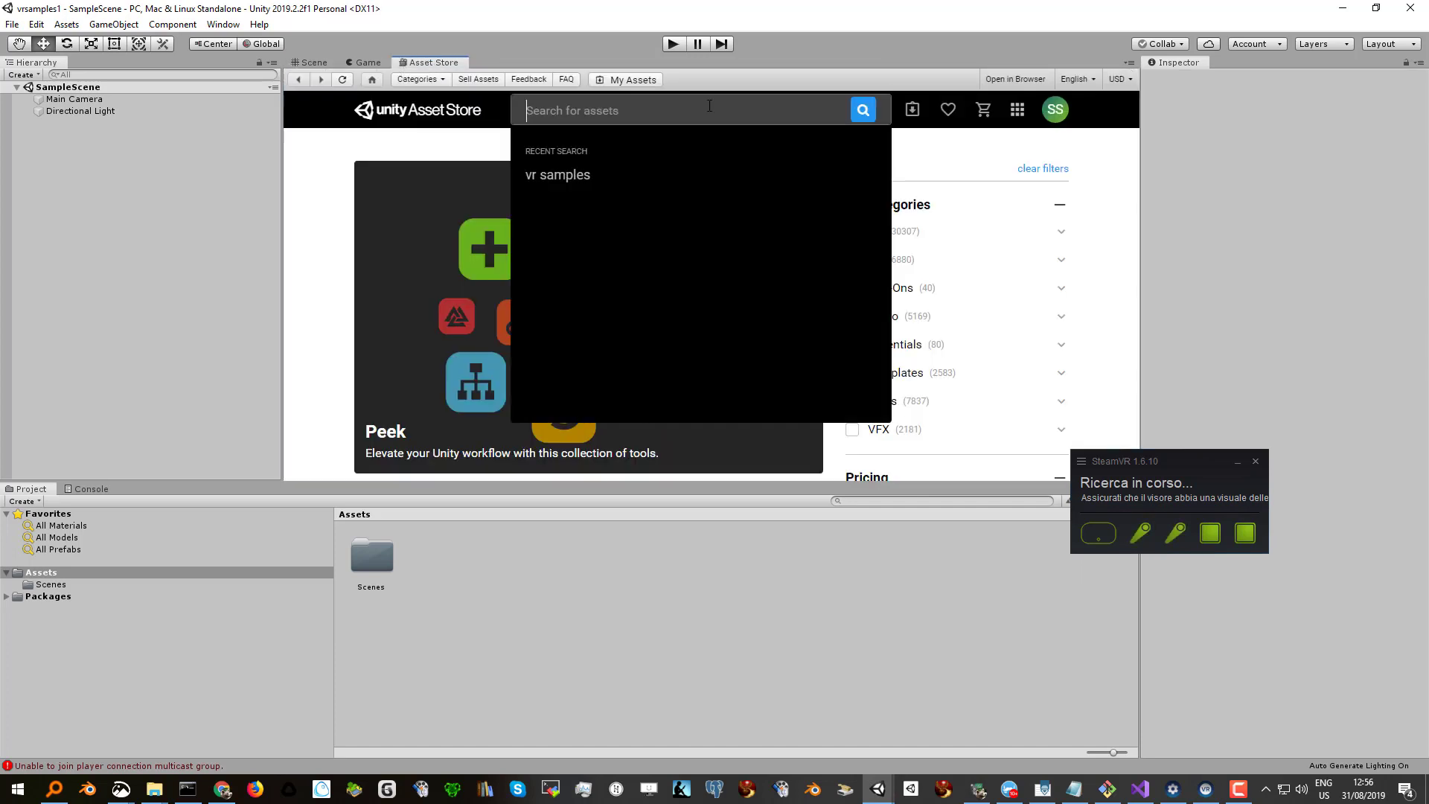
type("vr sam")
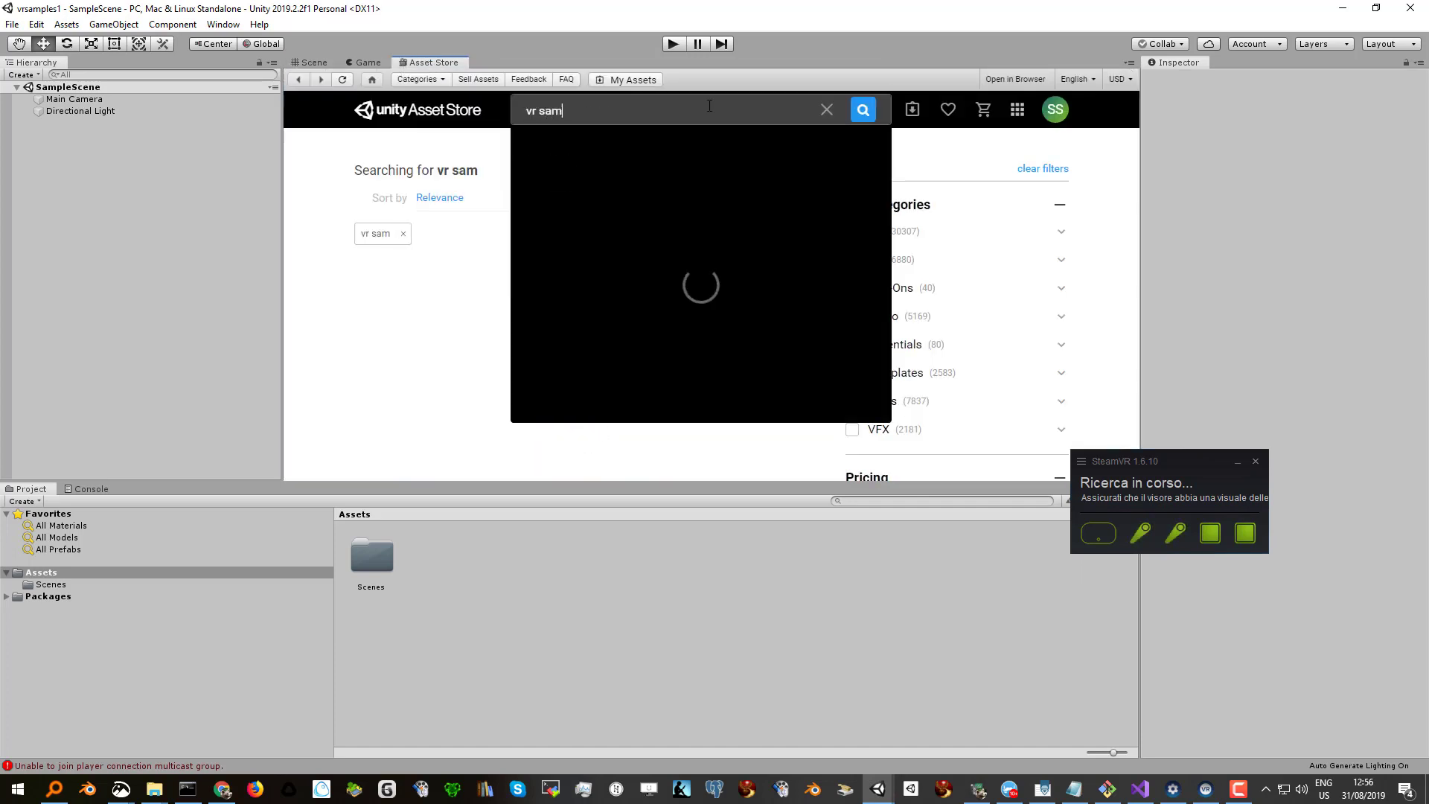
type("ples")
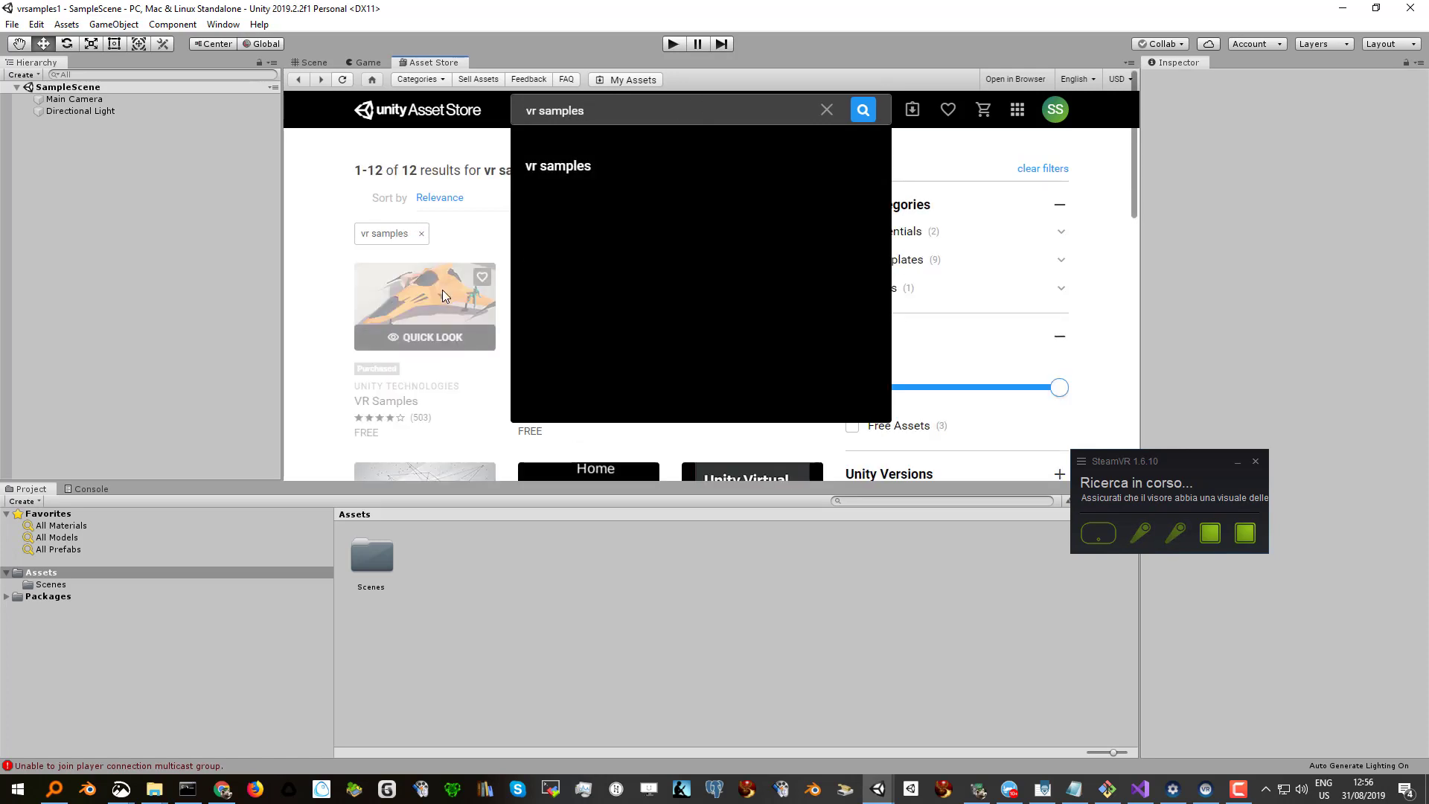
left_click(336, 281)
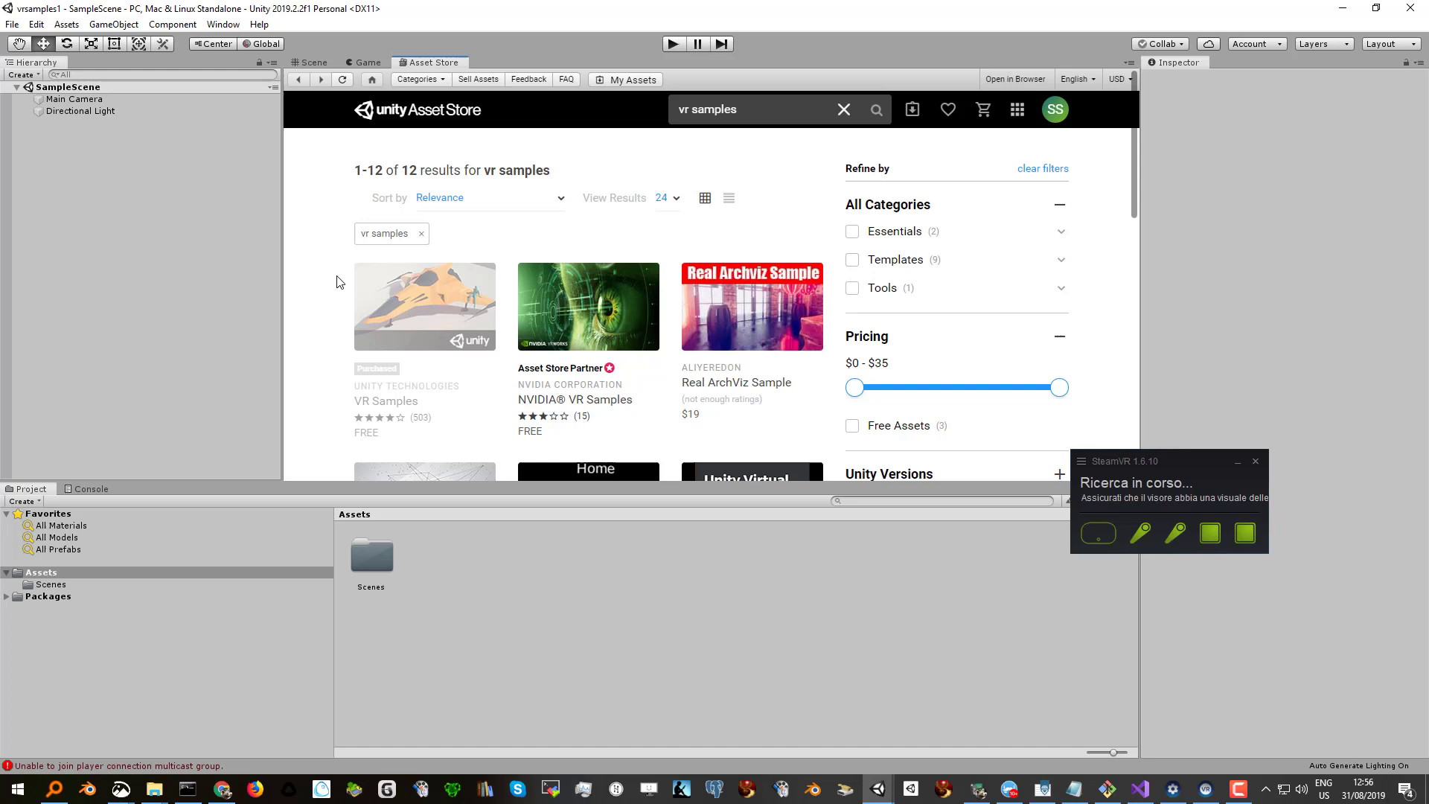
left_click(422, 298)
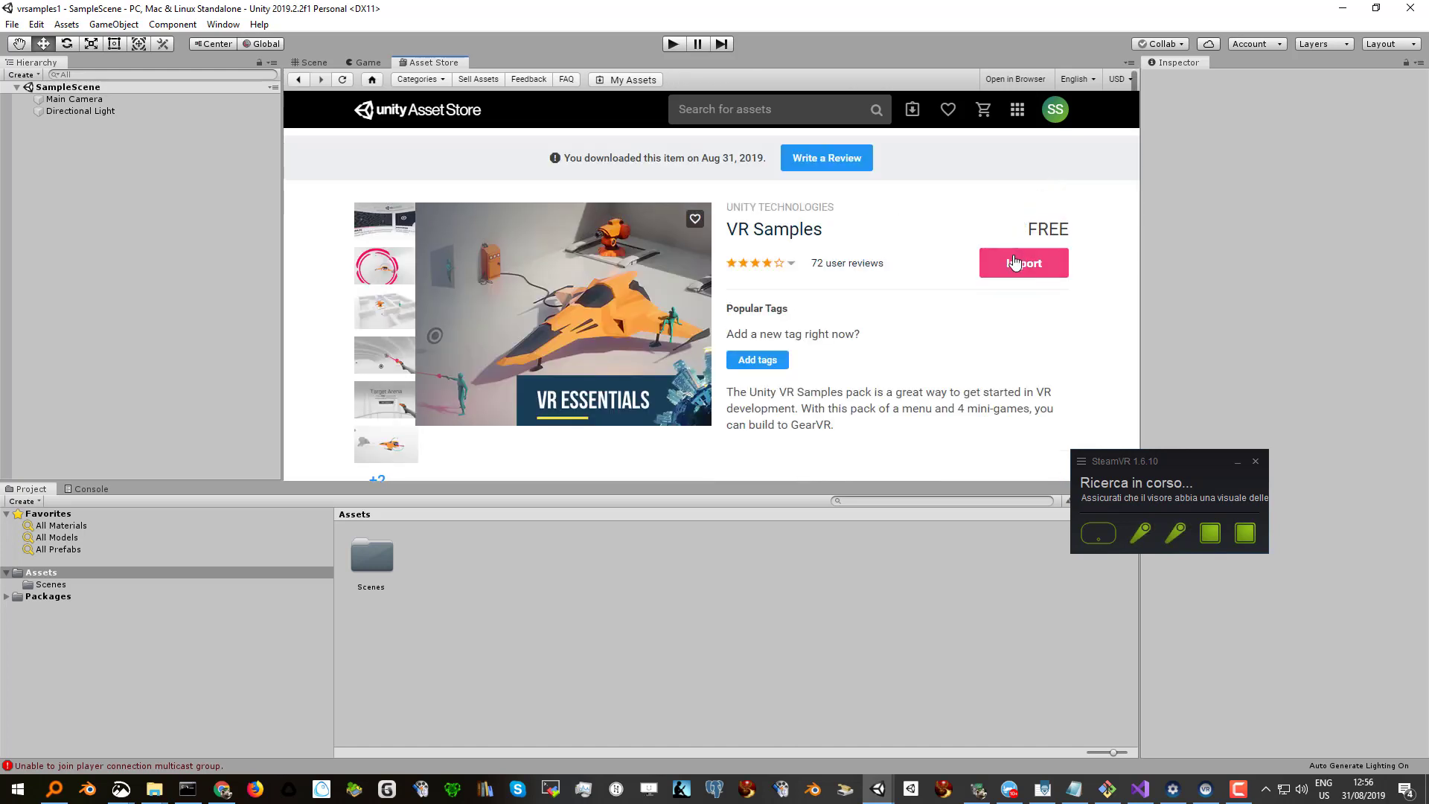
Import all VR Samples package files, accepting the project settings overwrite warning.
left_click(1024, 270)
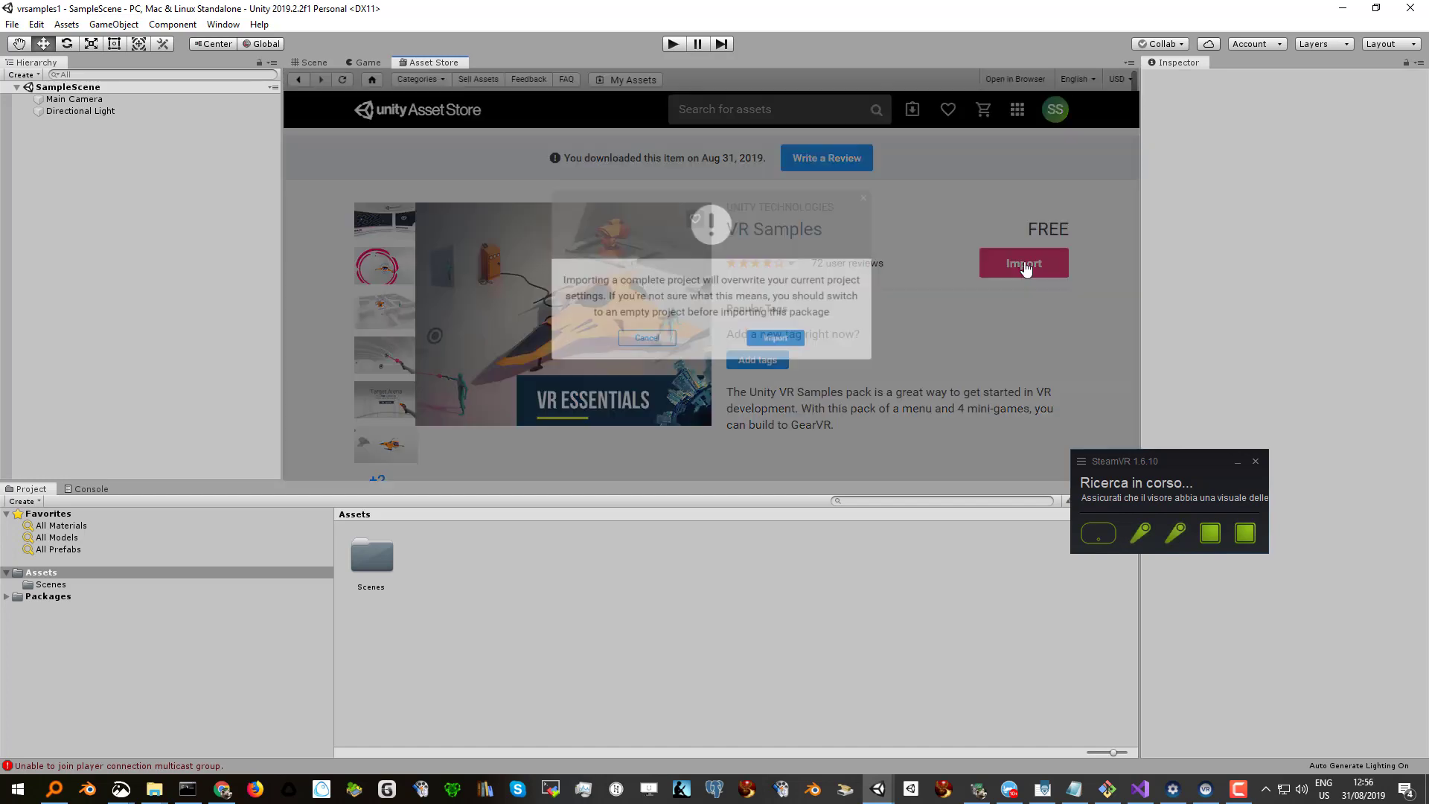
left_click(785, 348)
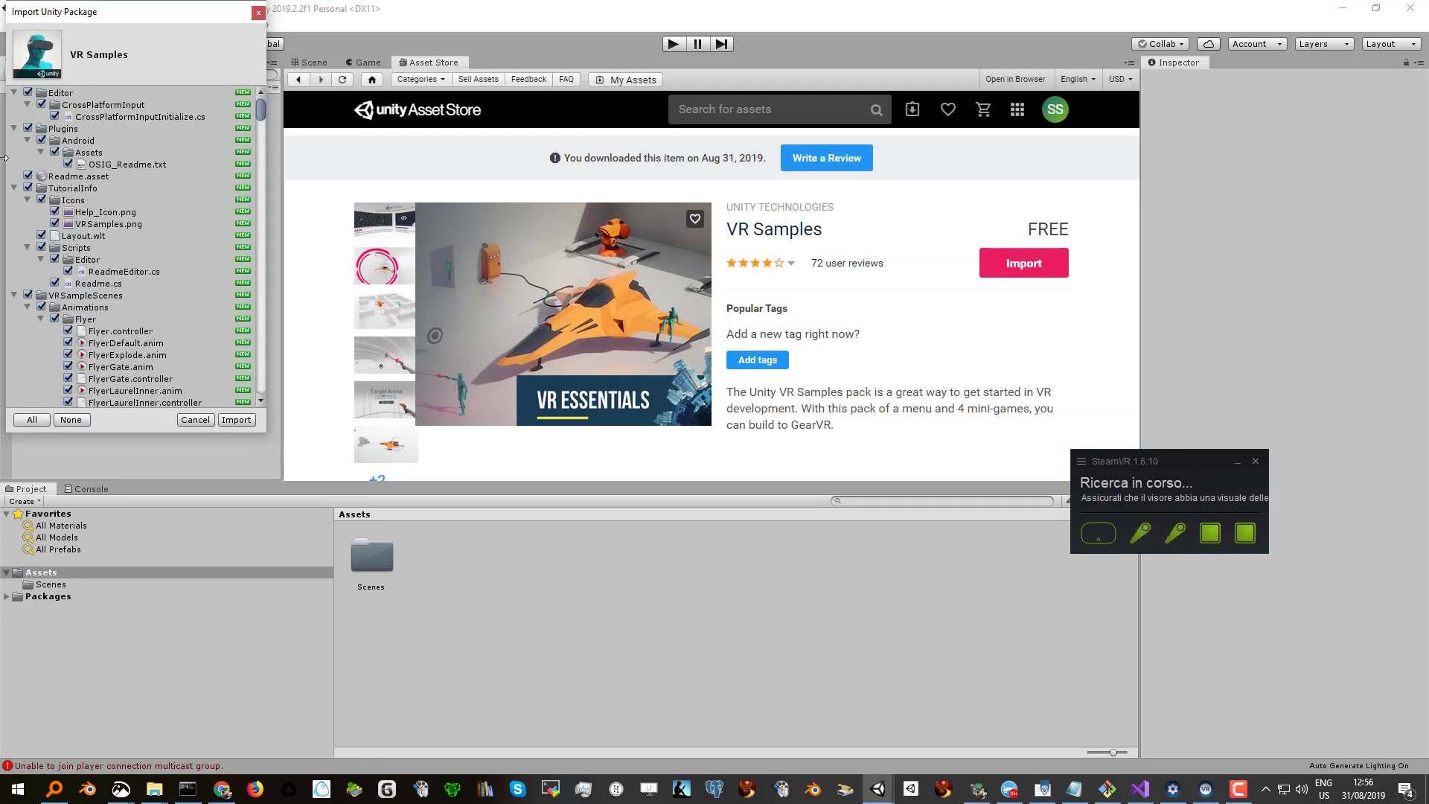
left_click(239, 420)
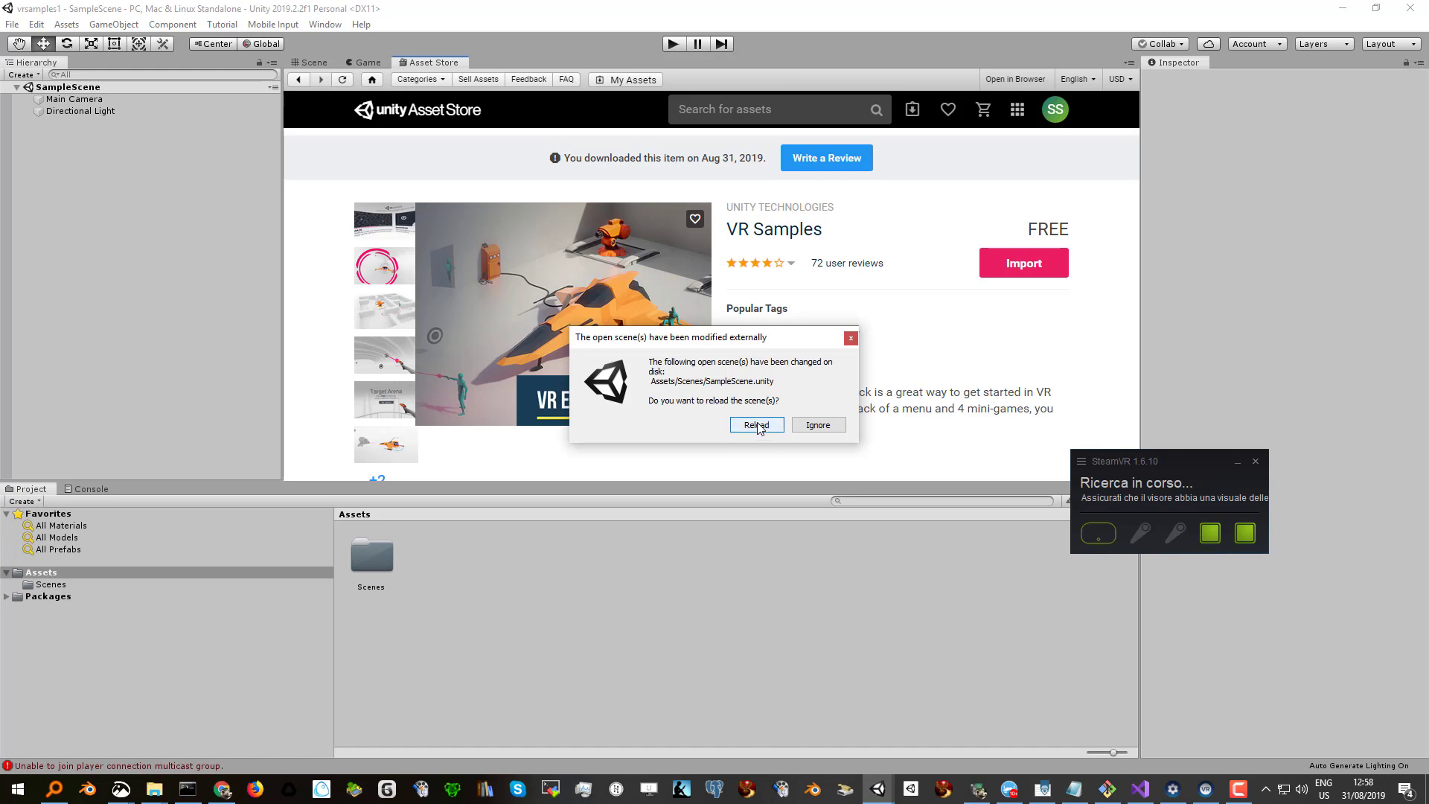
Reload the externally changed SampleScene and show Project assets as a compact list.
left_click(758, 426)
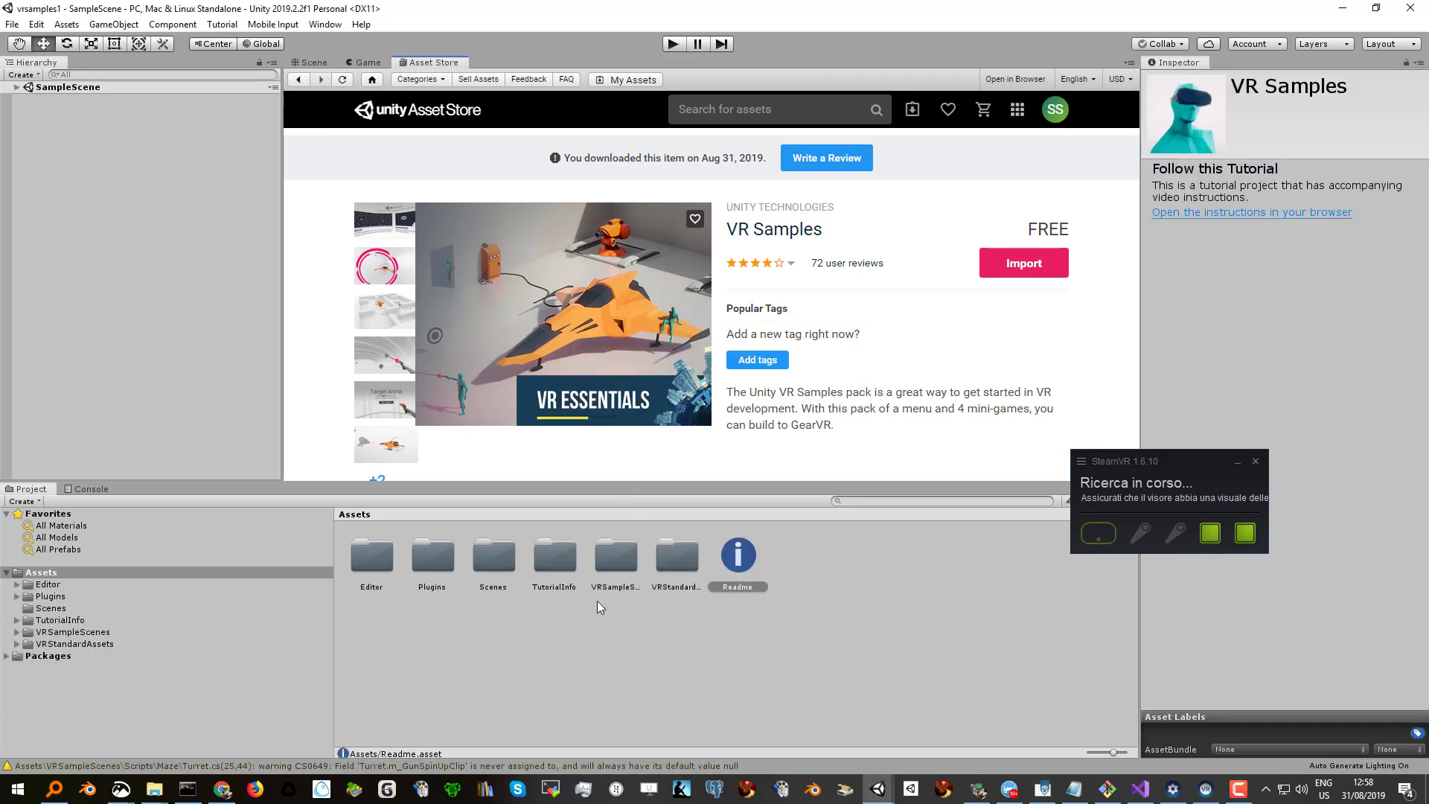
left_click(1107, 755)
left_click_drag(1108, 755, 1070, 756)
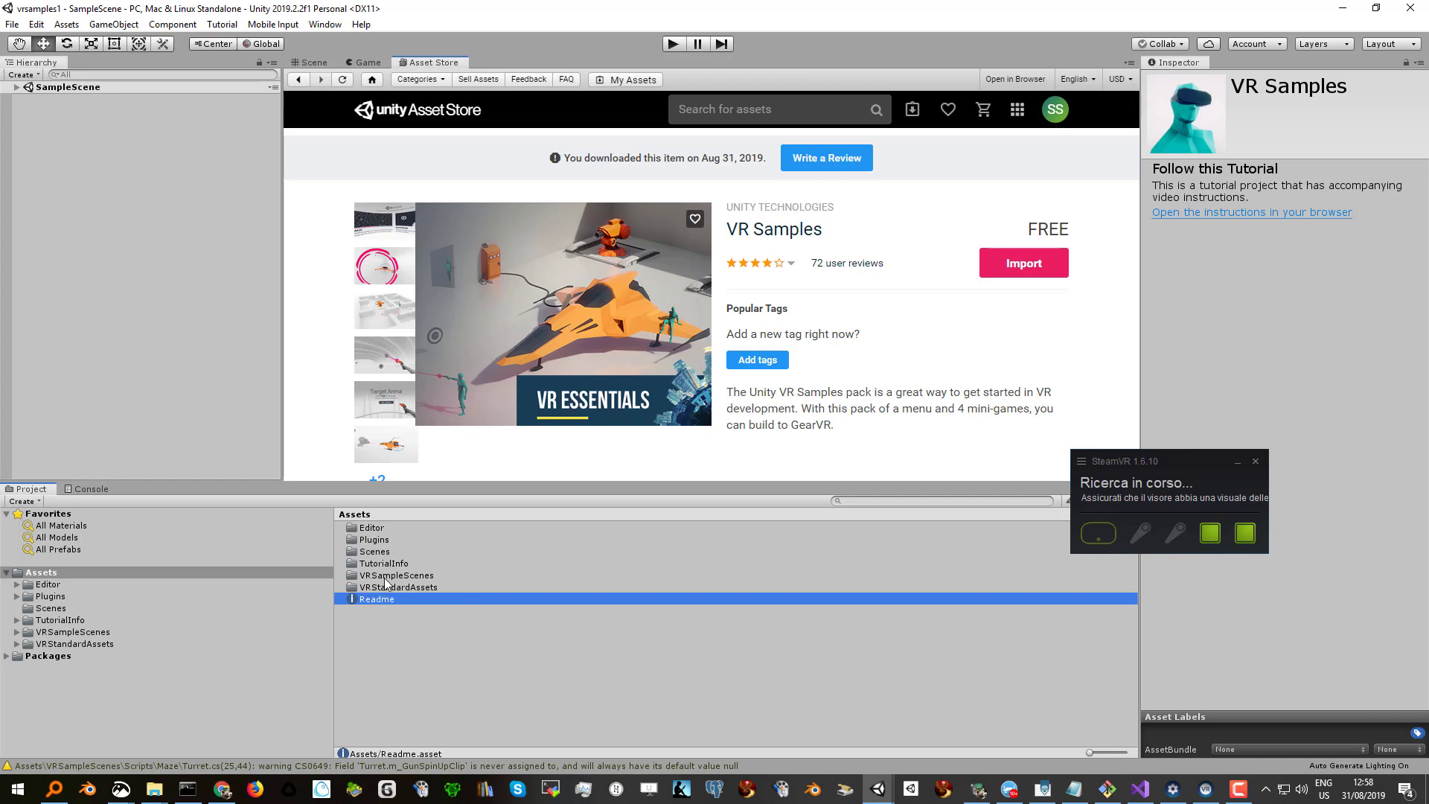
Go to Assets > VRSampleScenes > Scenes and open the MainMenu scene.
double_click(375, 552)
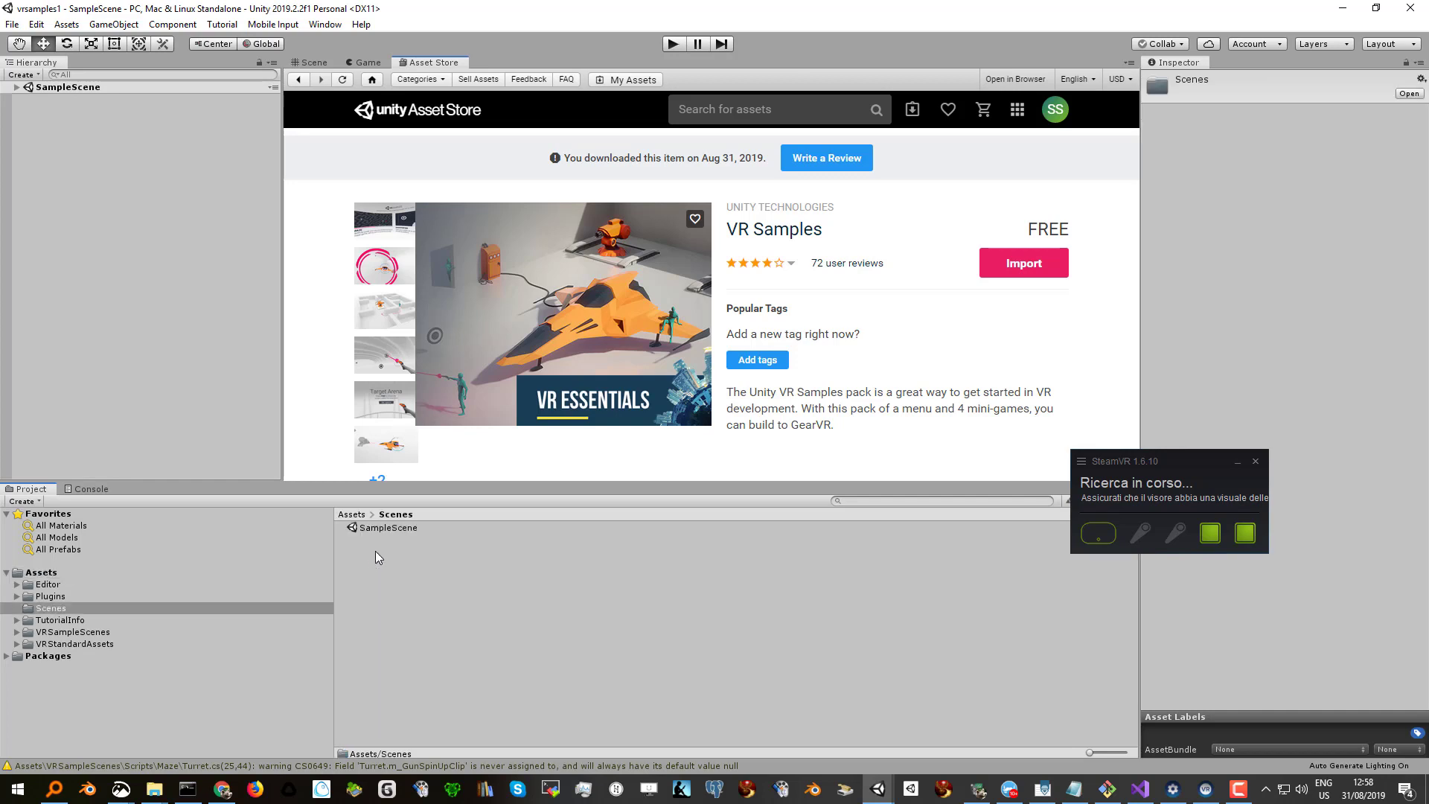
left_click(352, 515)
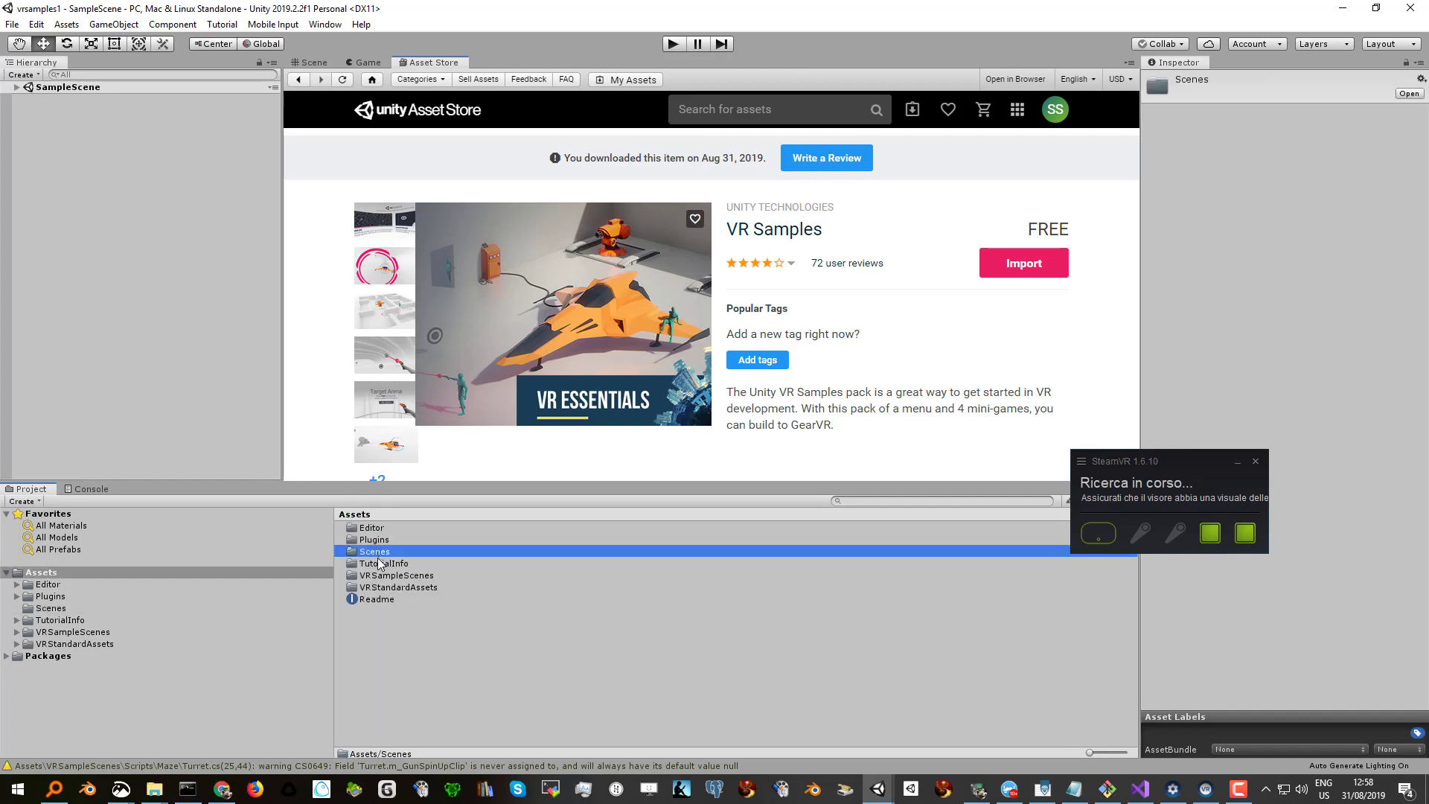
double_click(380, 576)
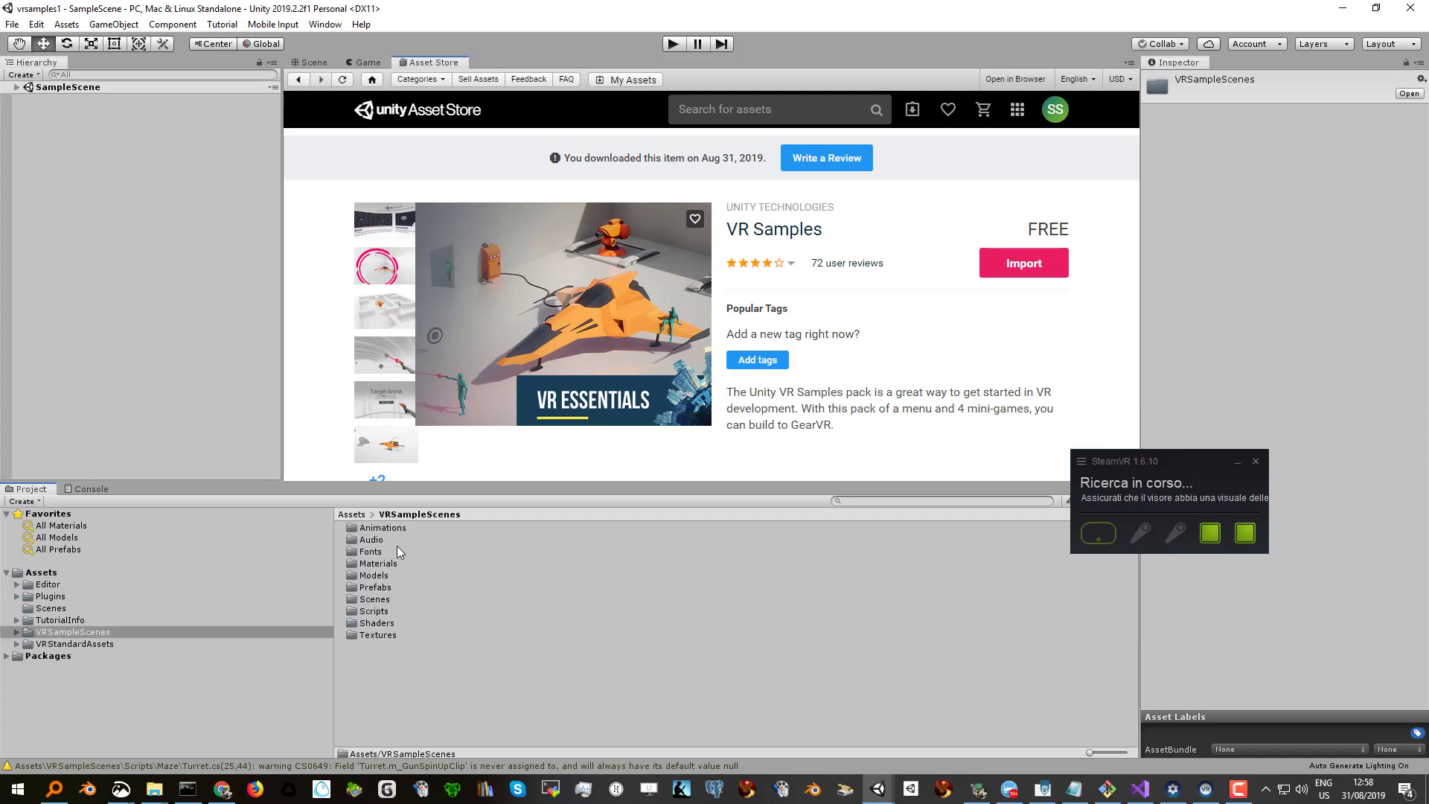
double_click(375, 600)
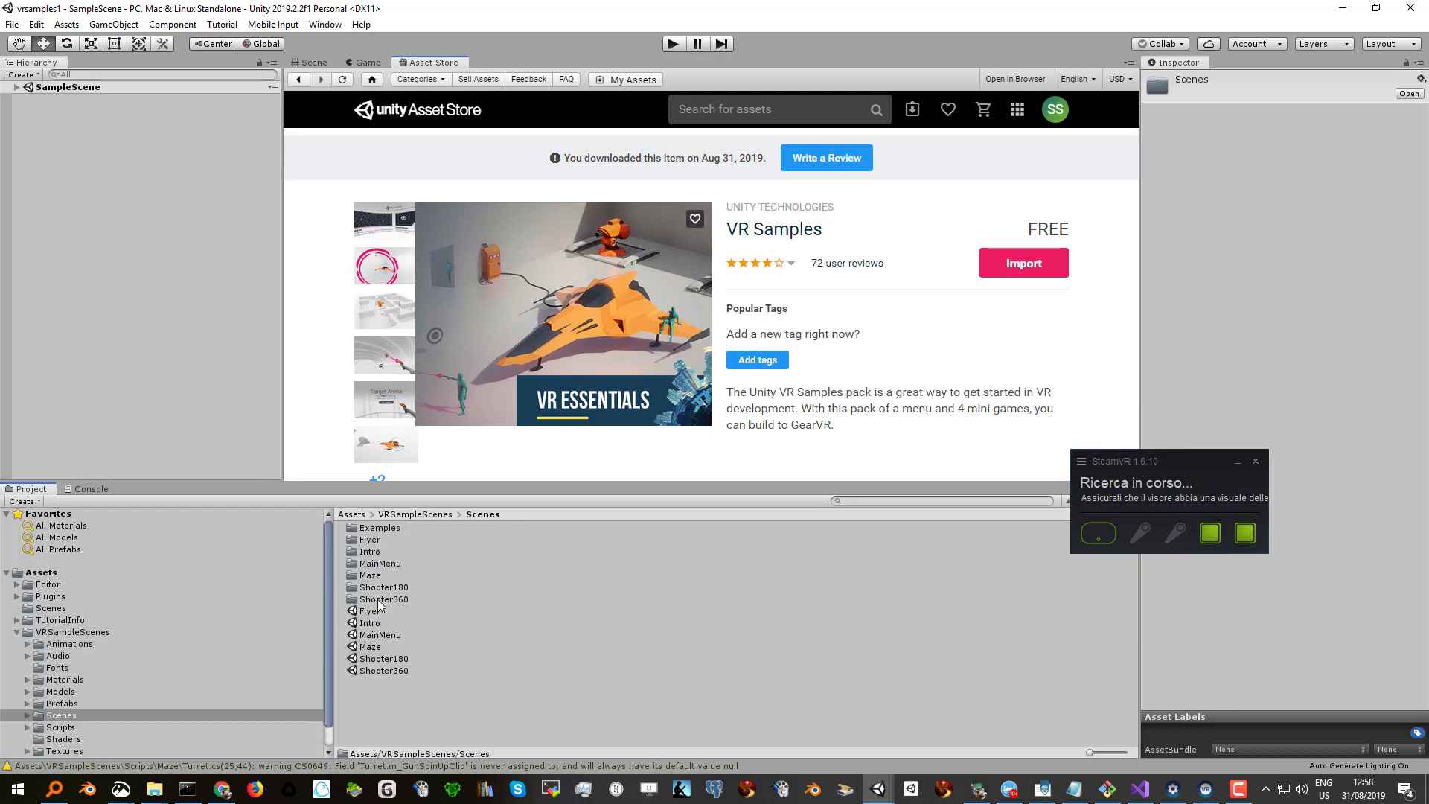
left_click(378, 637)
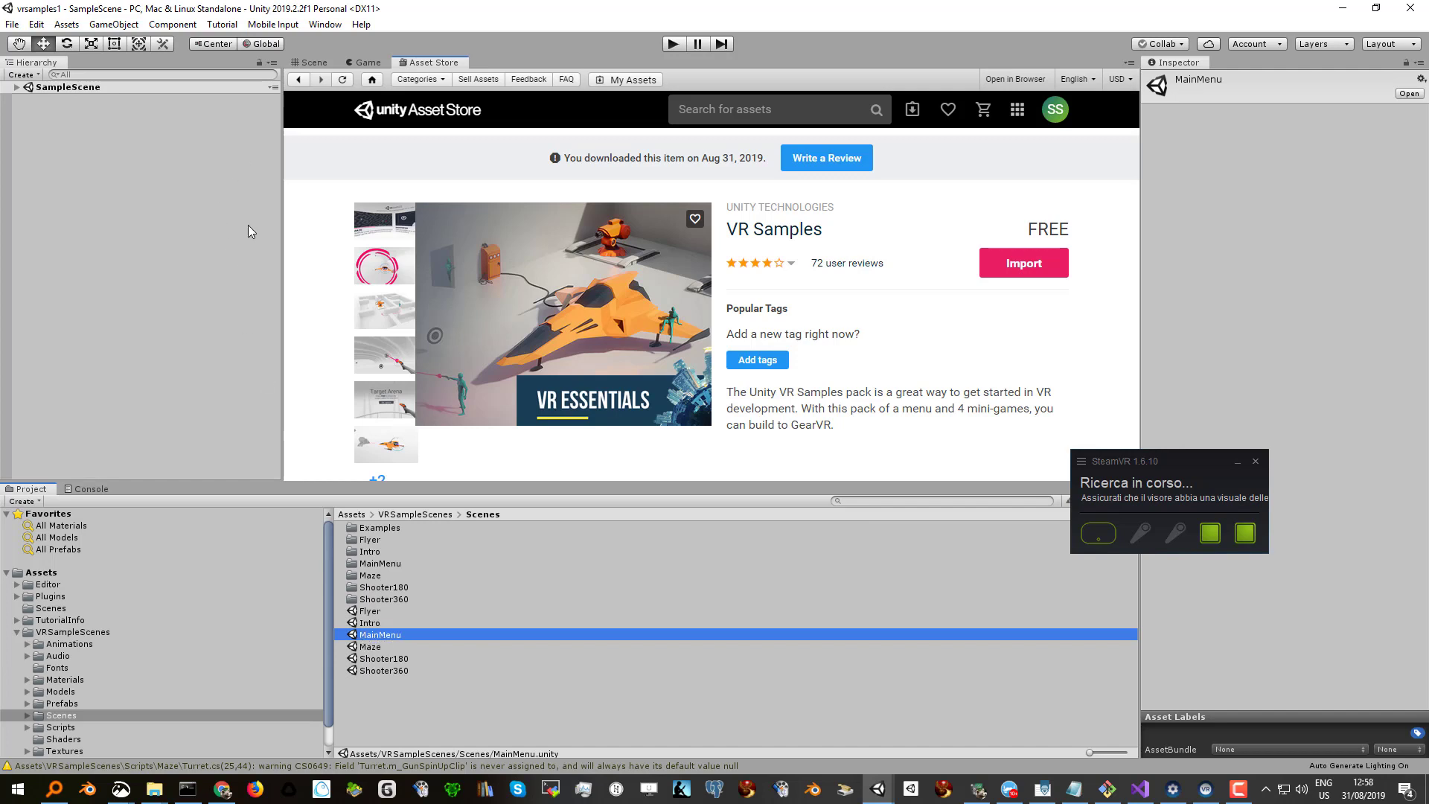
left_click(372, 635)
double_click(355, 637)
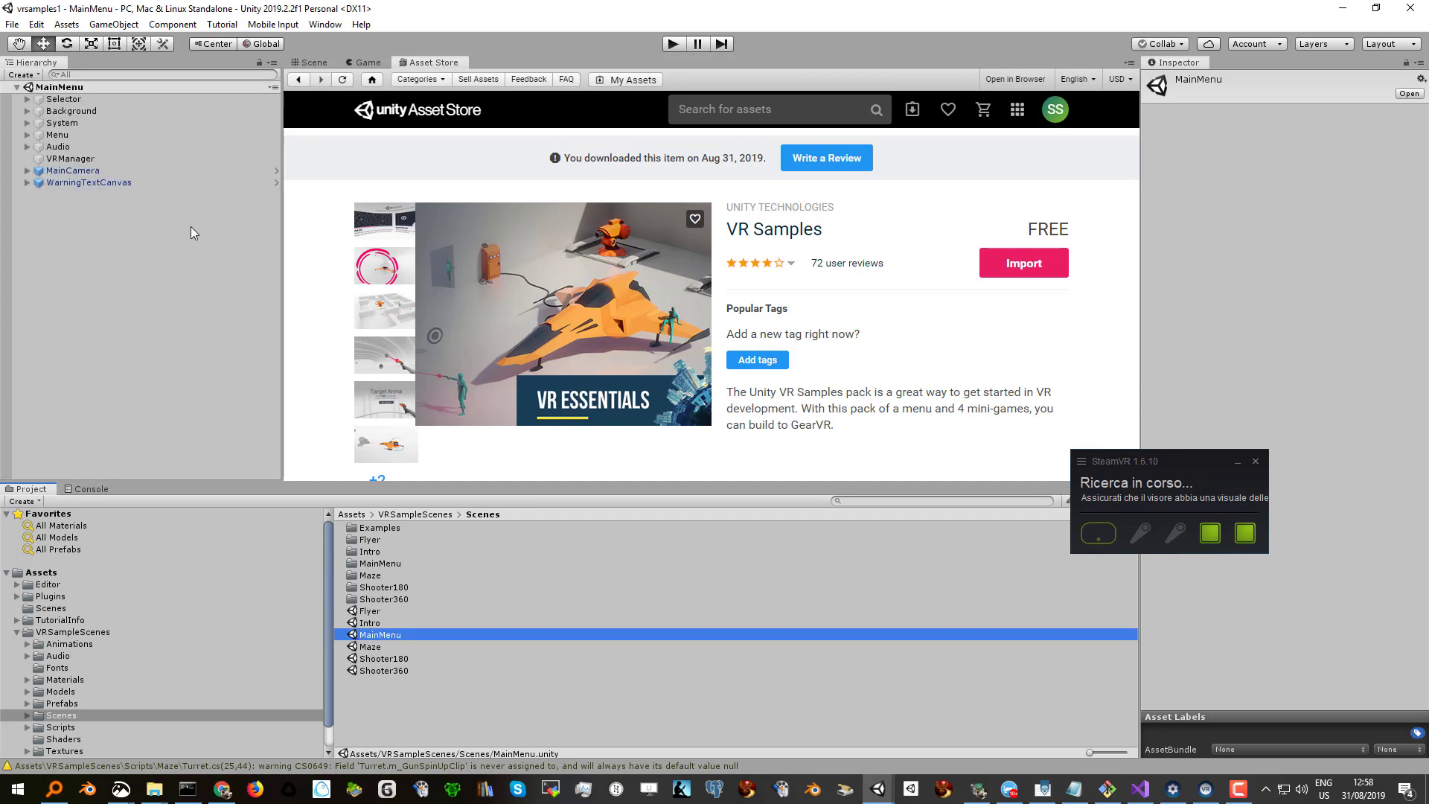
Show the MainMenu Scene view and bring up the Build Settings window from the File menu.
left_click(314, 62)
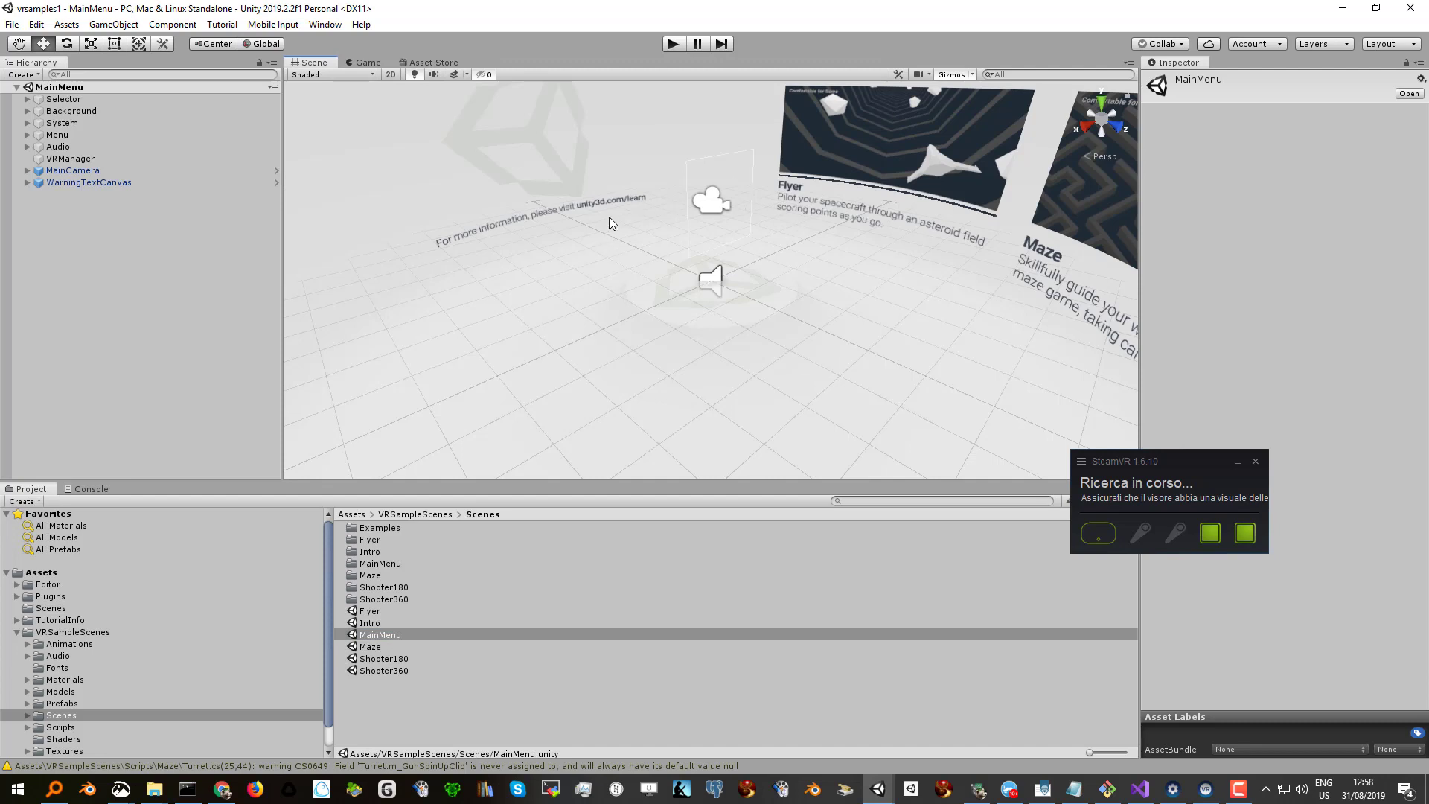
left_click(12, 24)
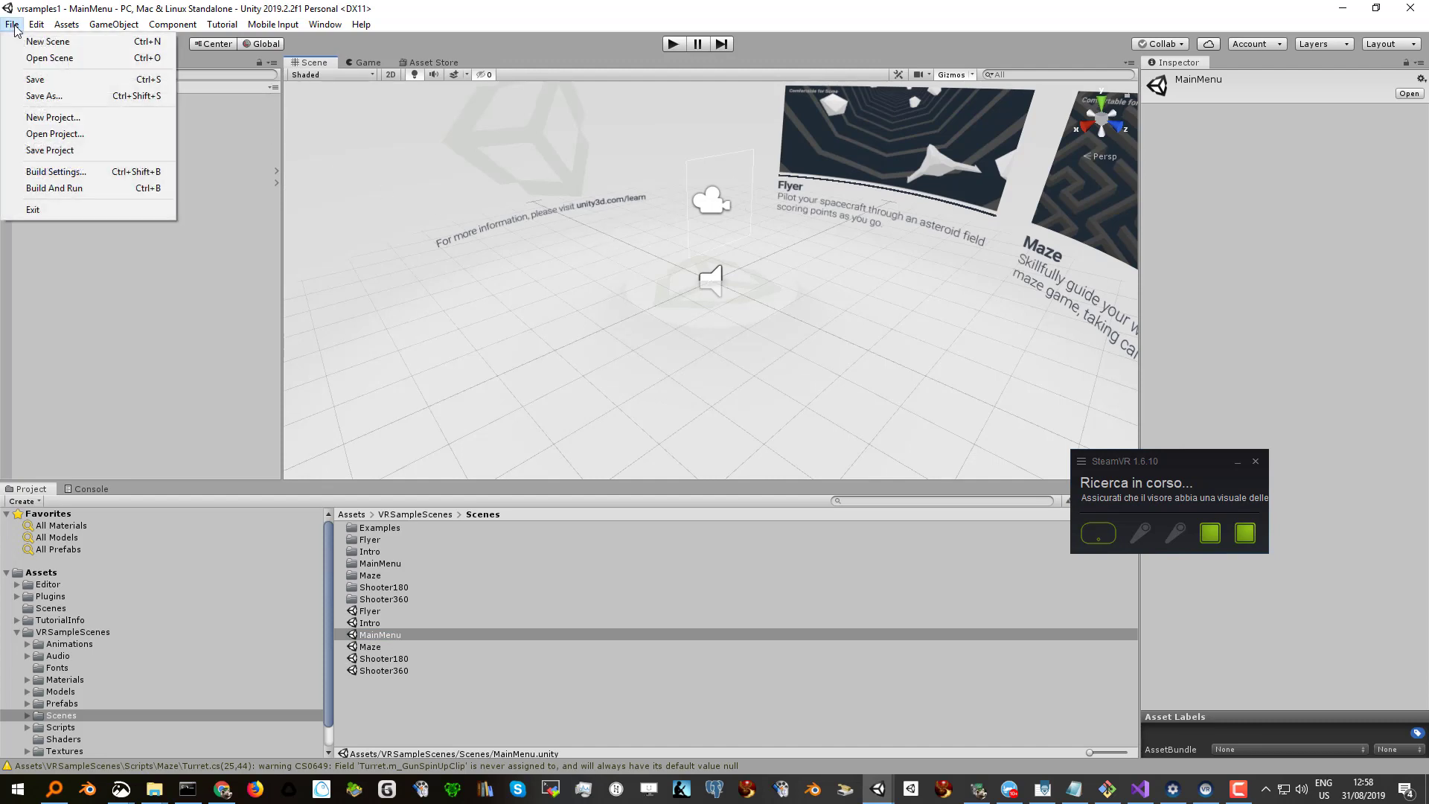
left_click(82, 172)
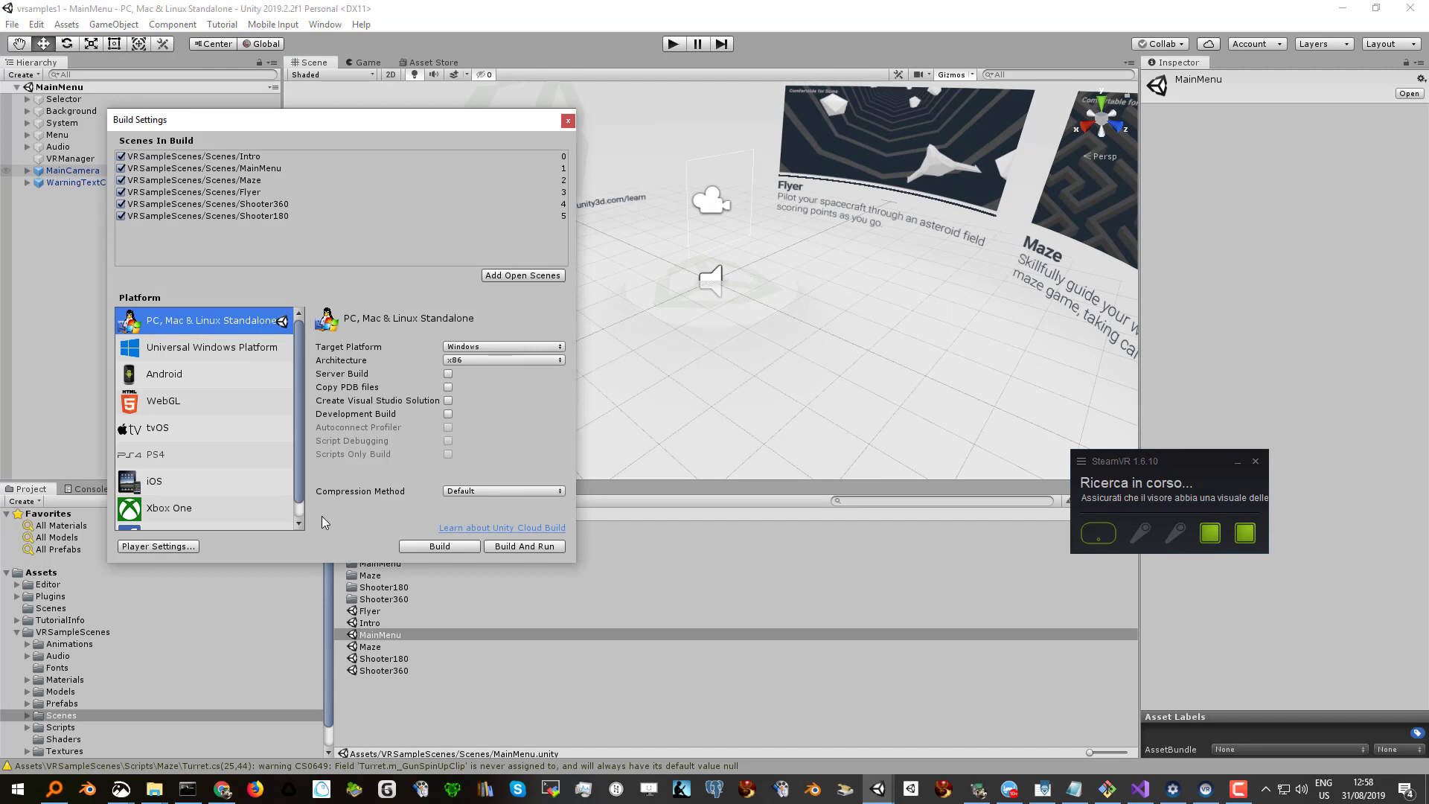
Replace the Oculus VR SDK with OpenVR in Player XR Settings, then close both settings windows.
left_click(156, 547)
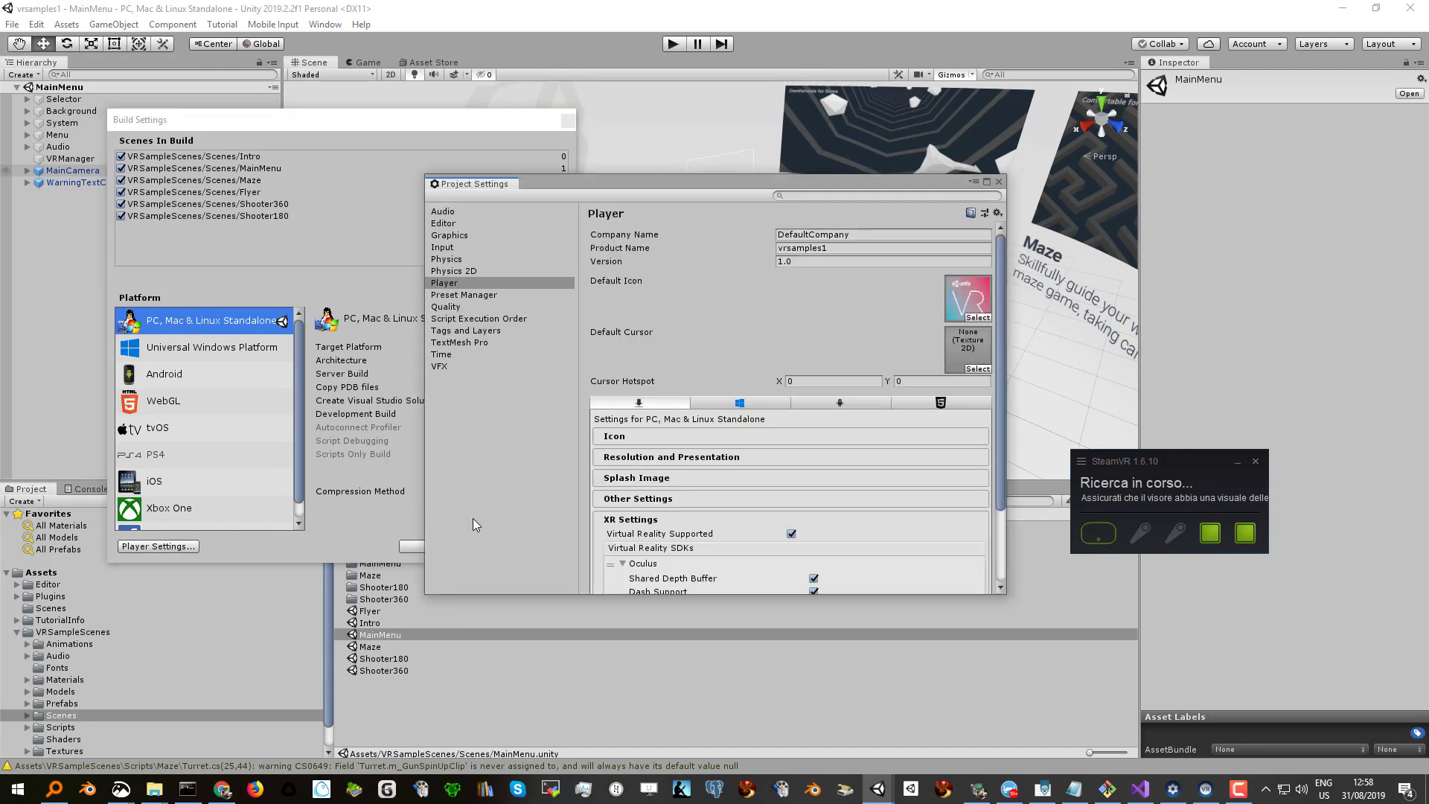
left_click_drag(1003, 369, 984, 504)
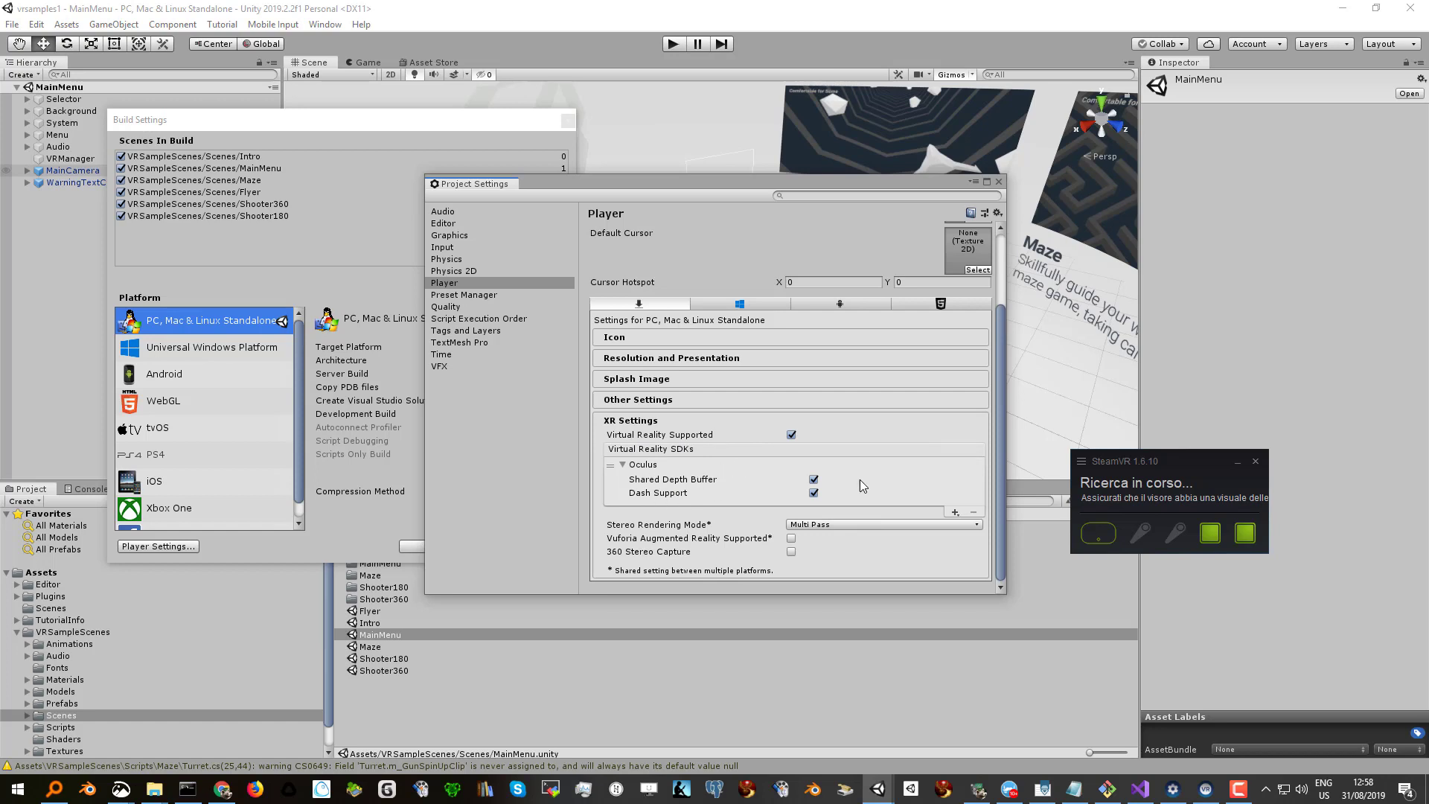
left_click(692, 473)
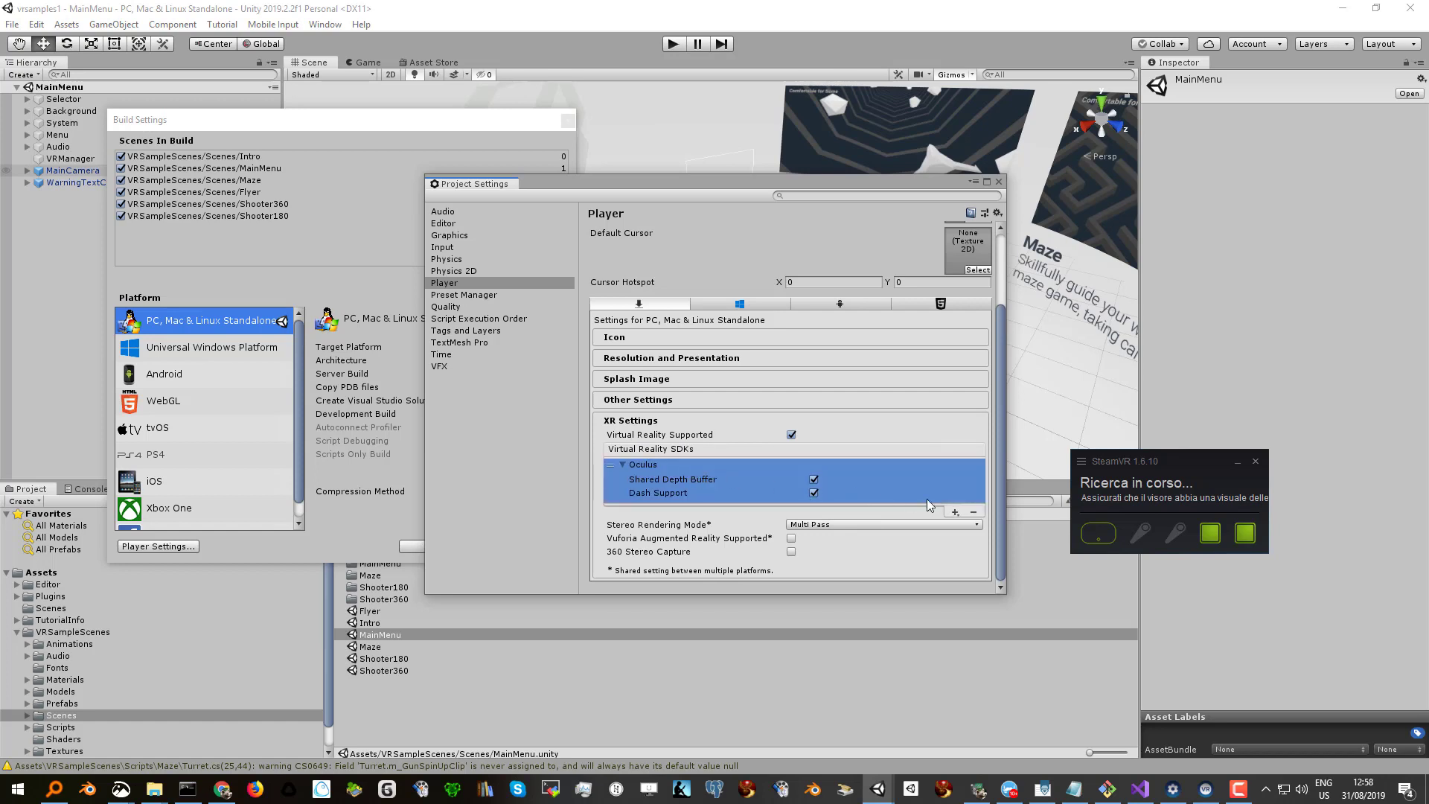
left_click(973, 513)
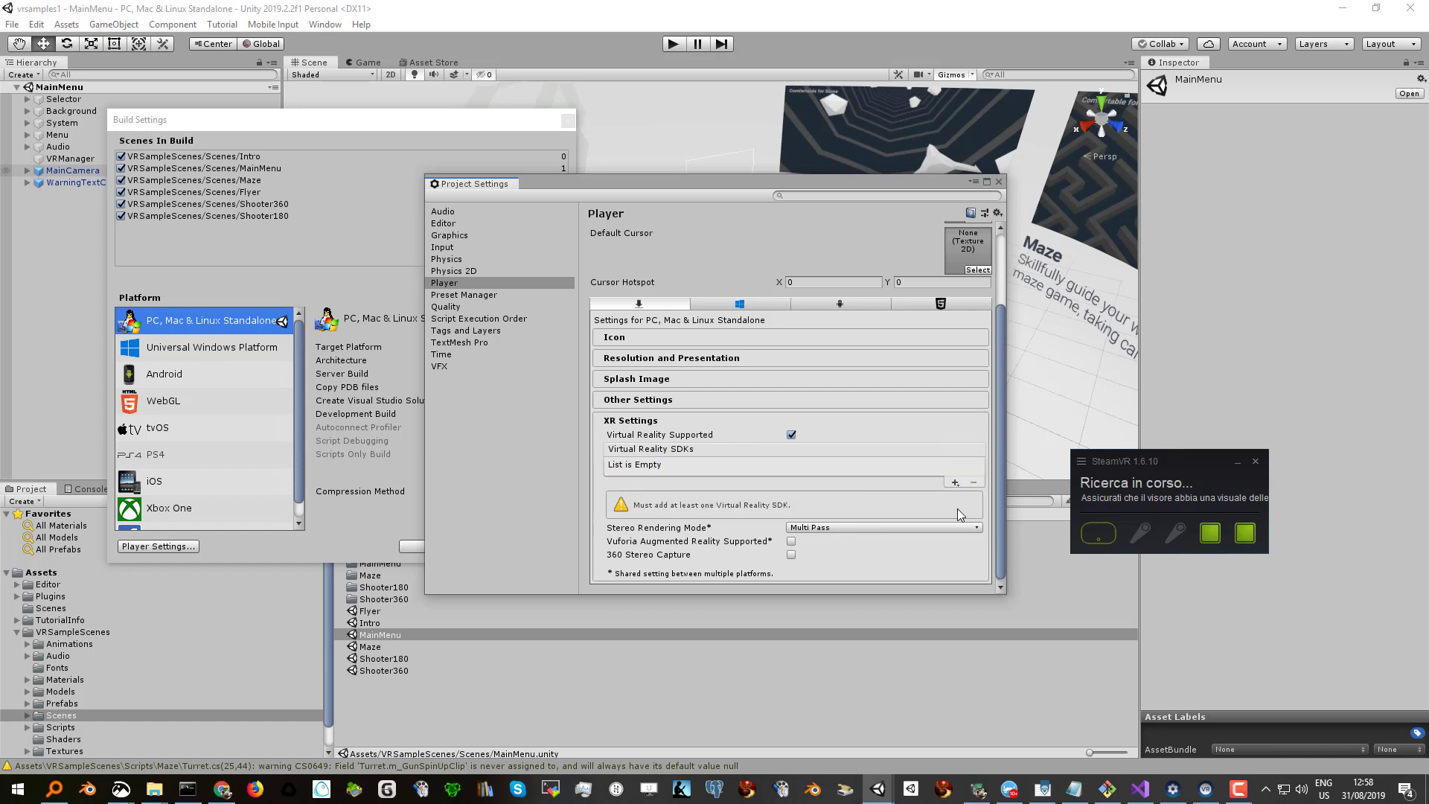
left_click(955, 484)
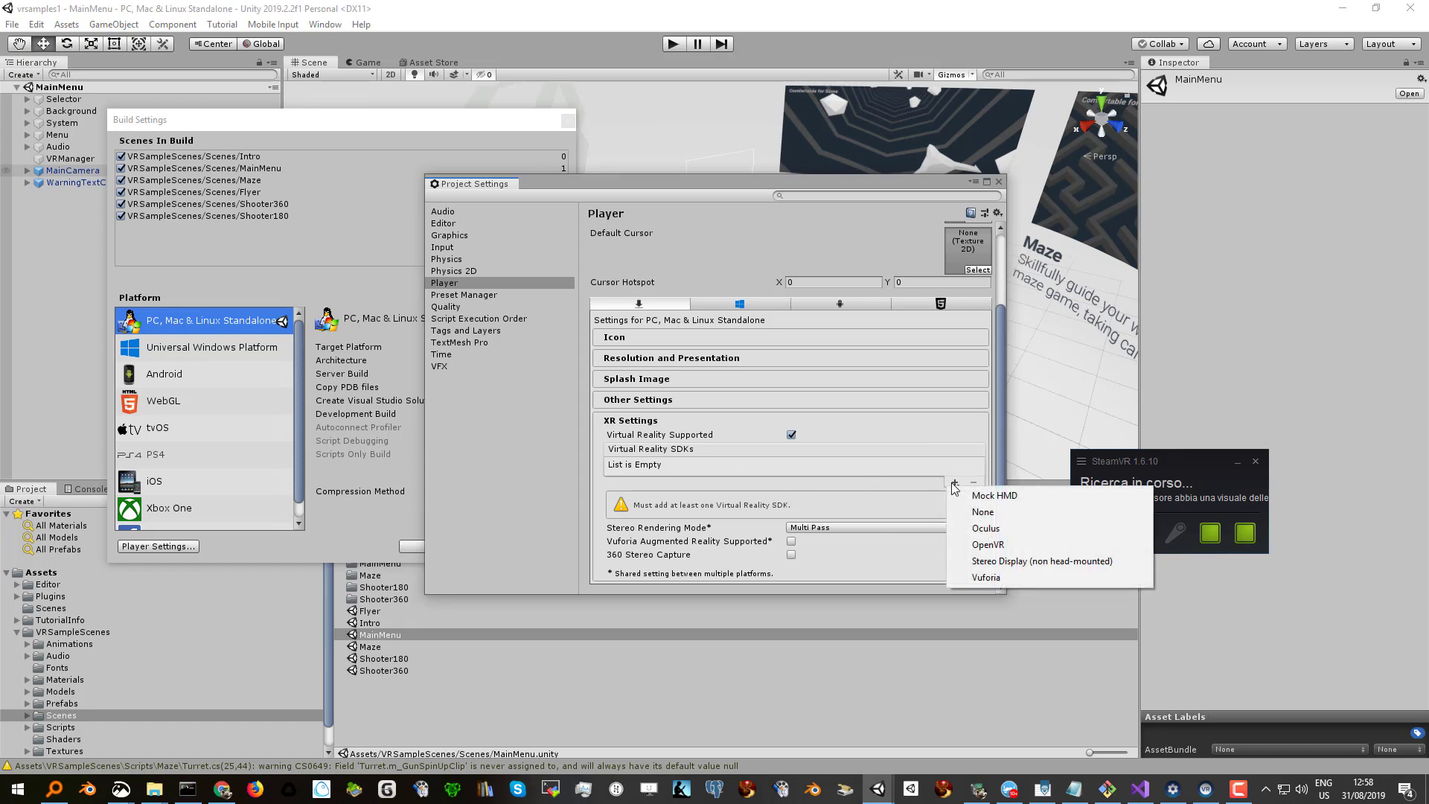
left_click(1006, 543)
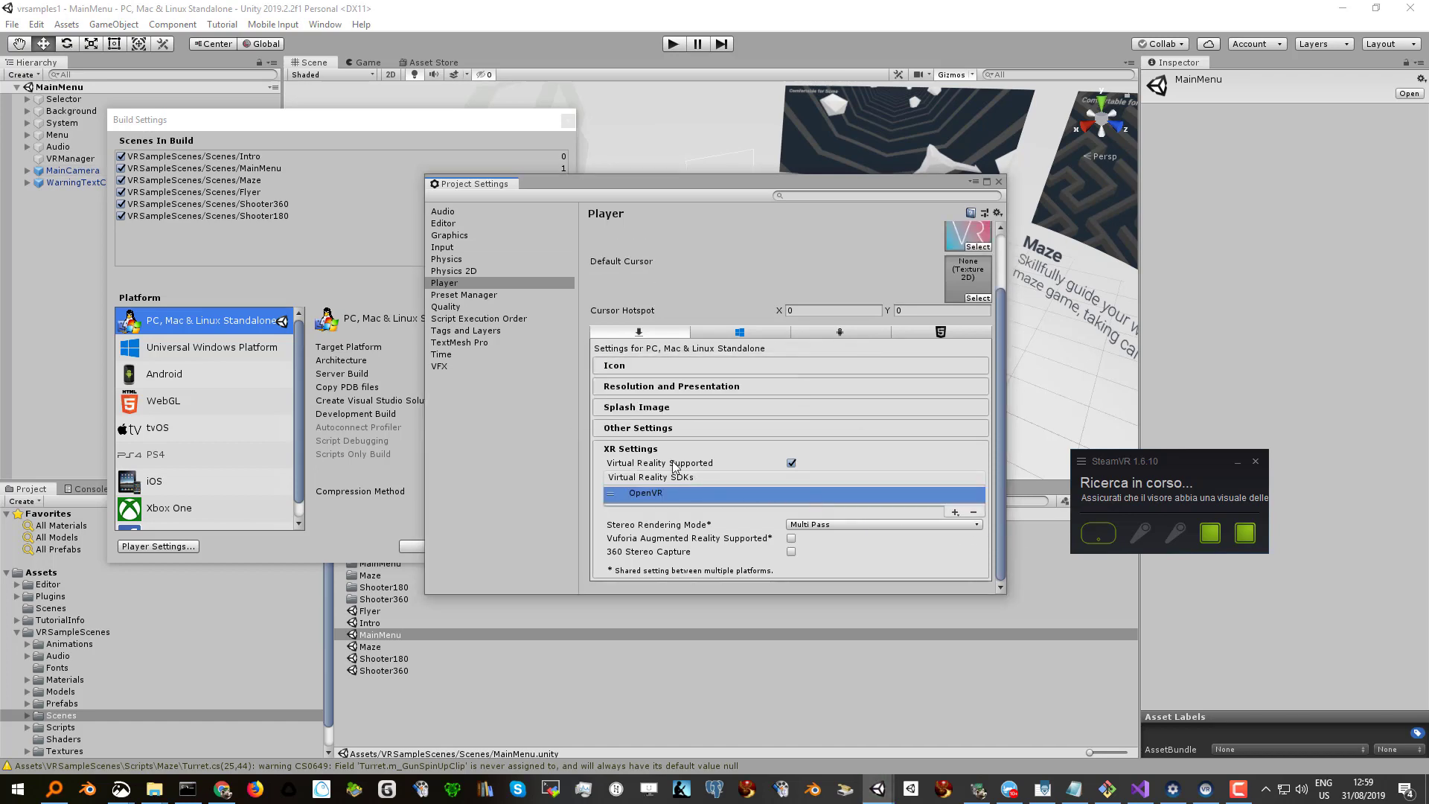
left_click(997, 182)
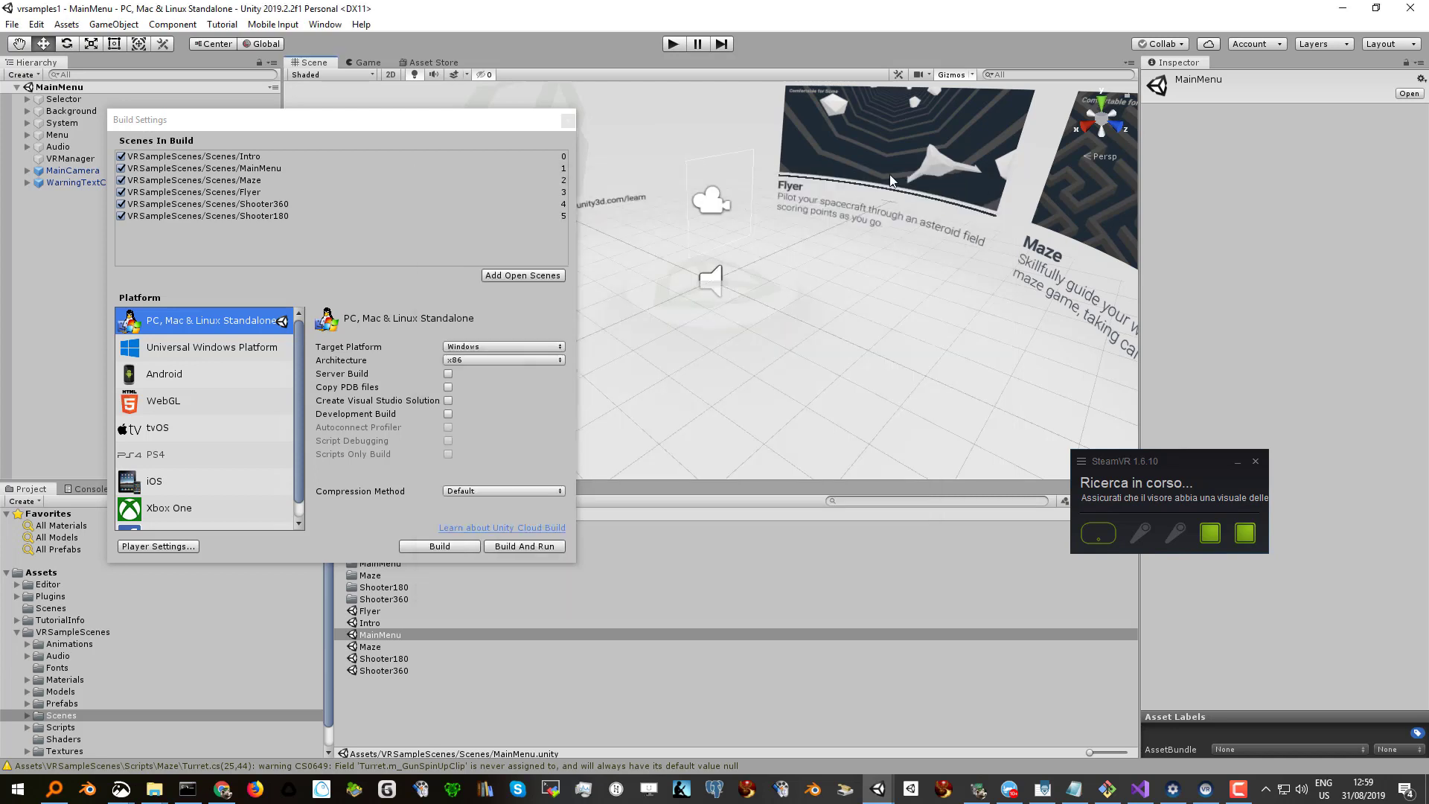
left_click(568, 121)
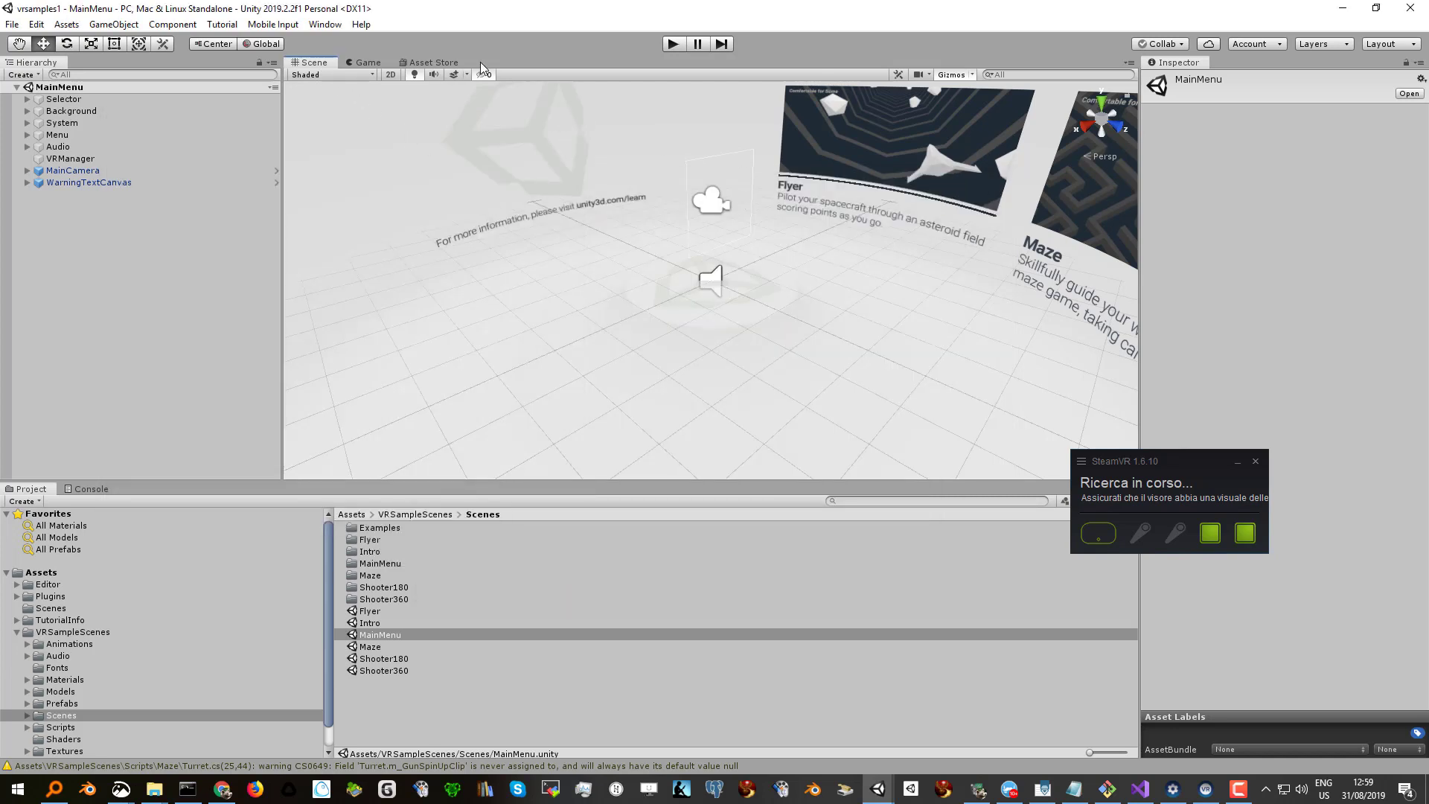
left_click(673, 44)
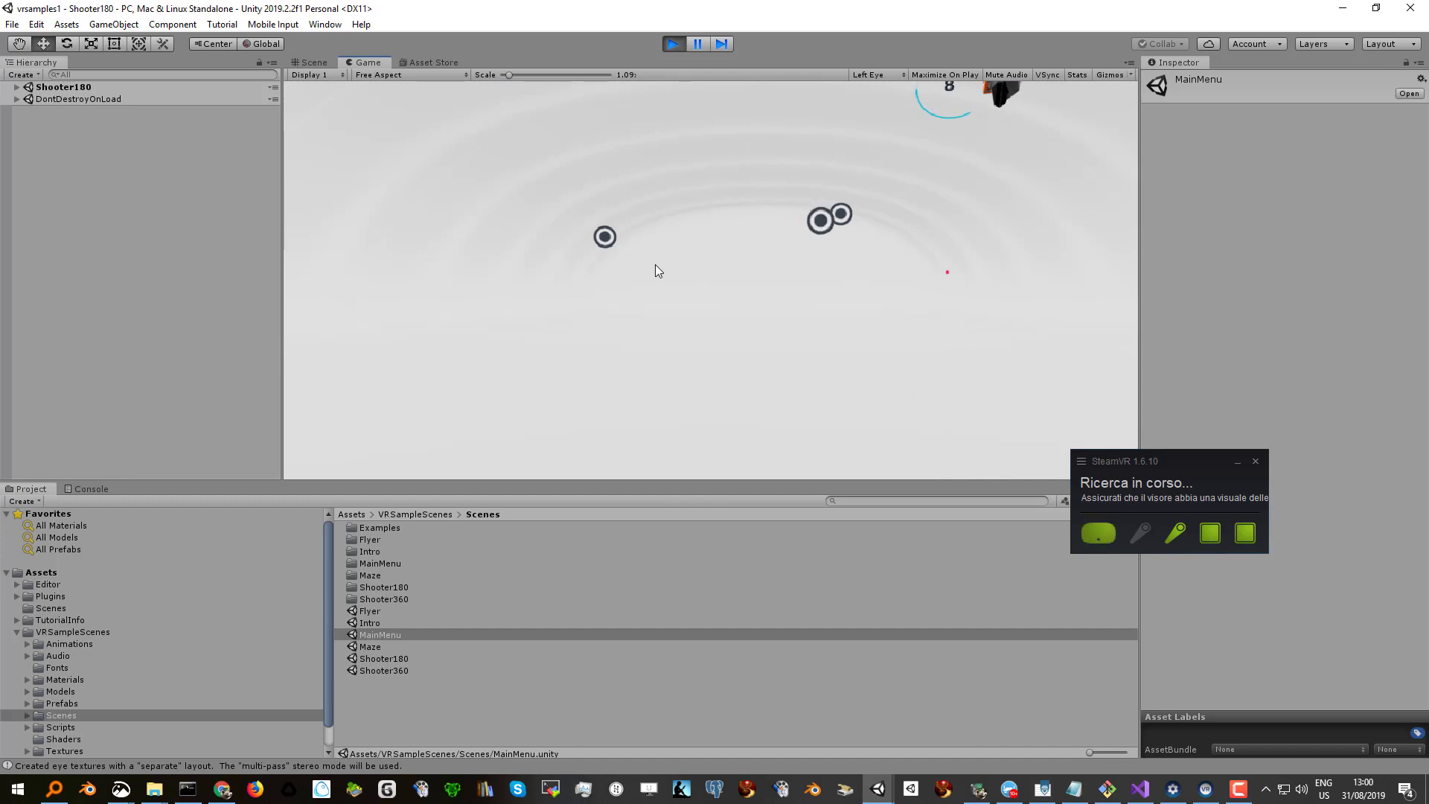
left_click(673, 44)
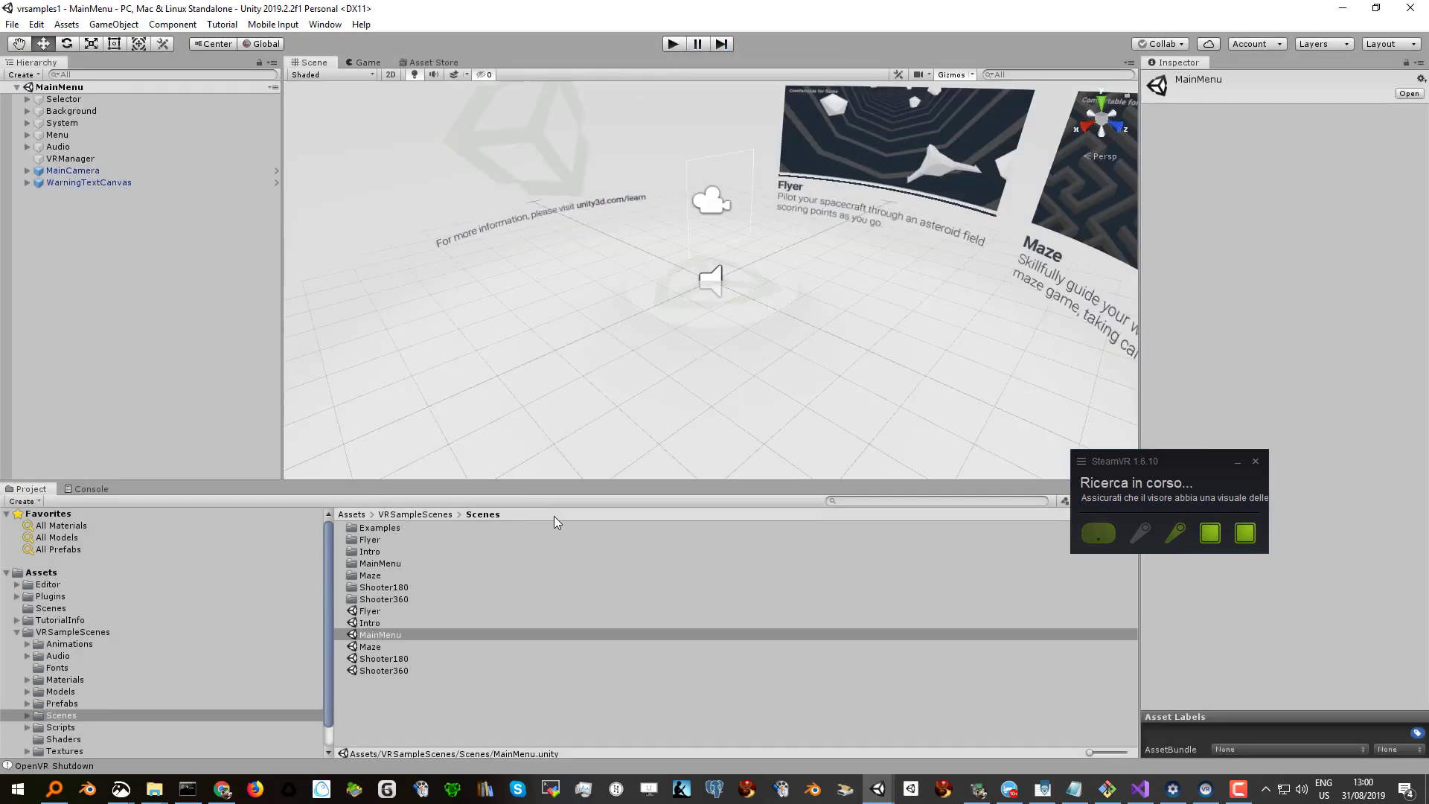